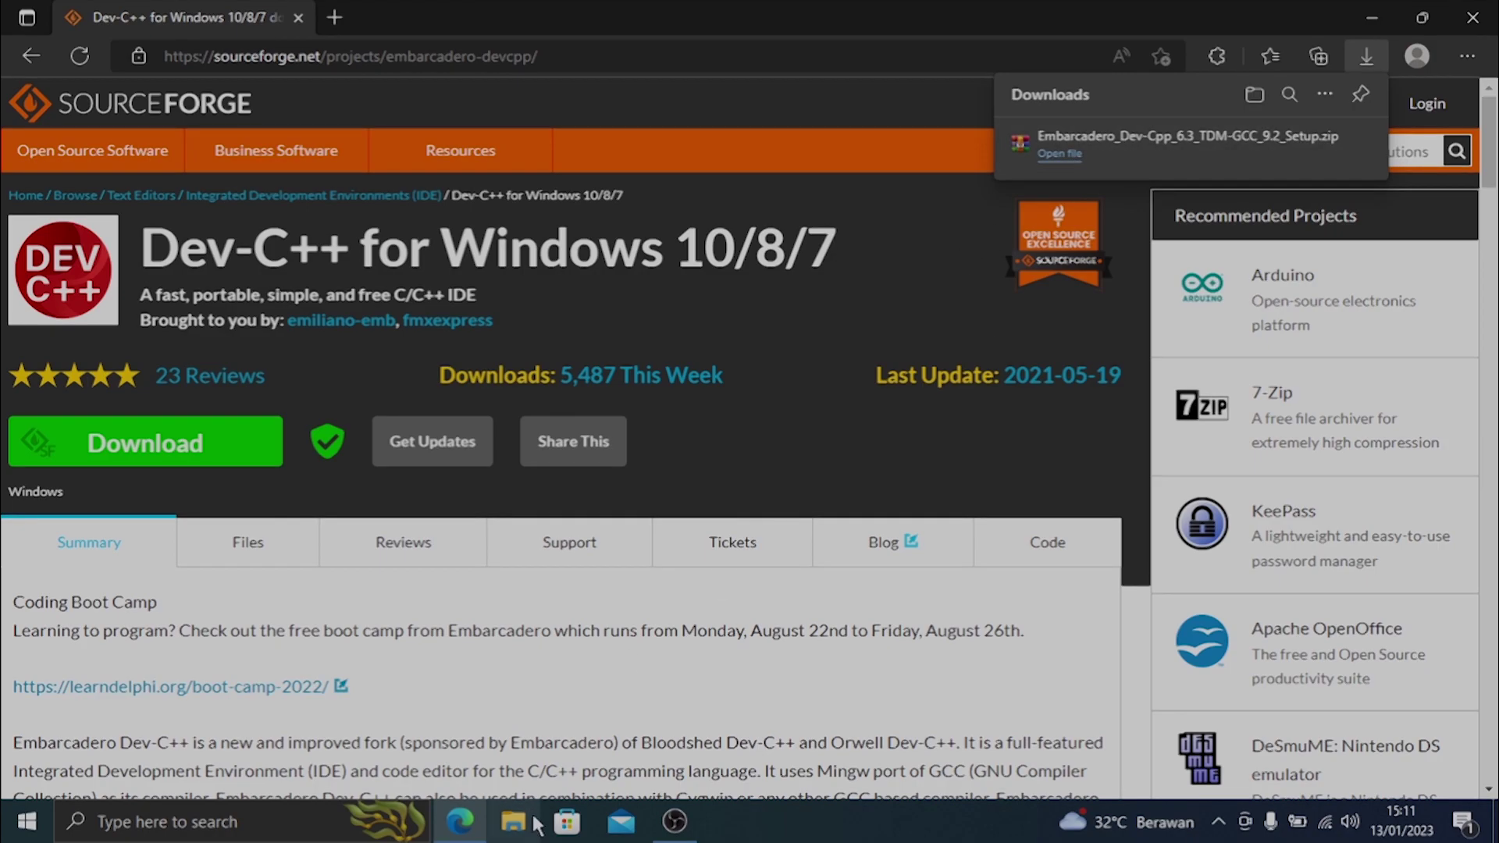
Extract the downloaded Embarcadero_Dev-Cpp_6.3_TDM-GCC_9.2_Setup.zip in the Downloads folder into a folder of the same name.
key("super+e")
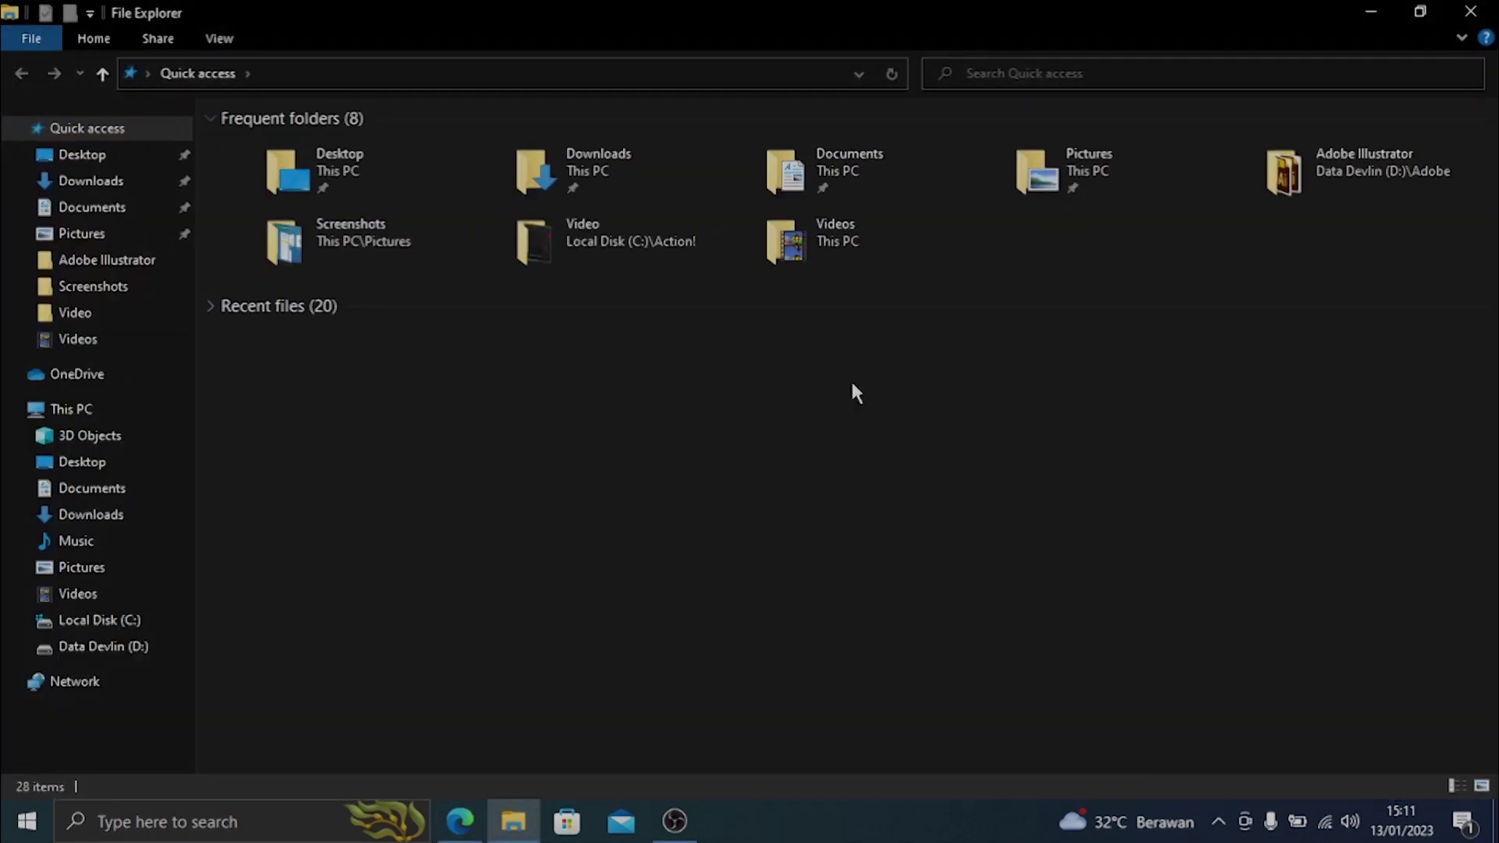
left_click(83, 522)
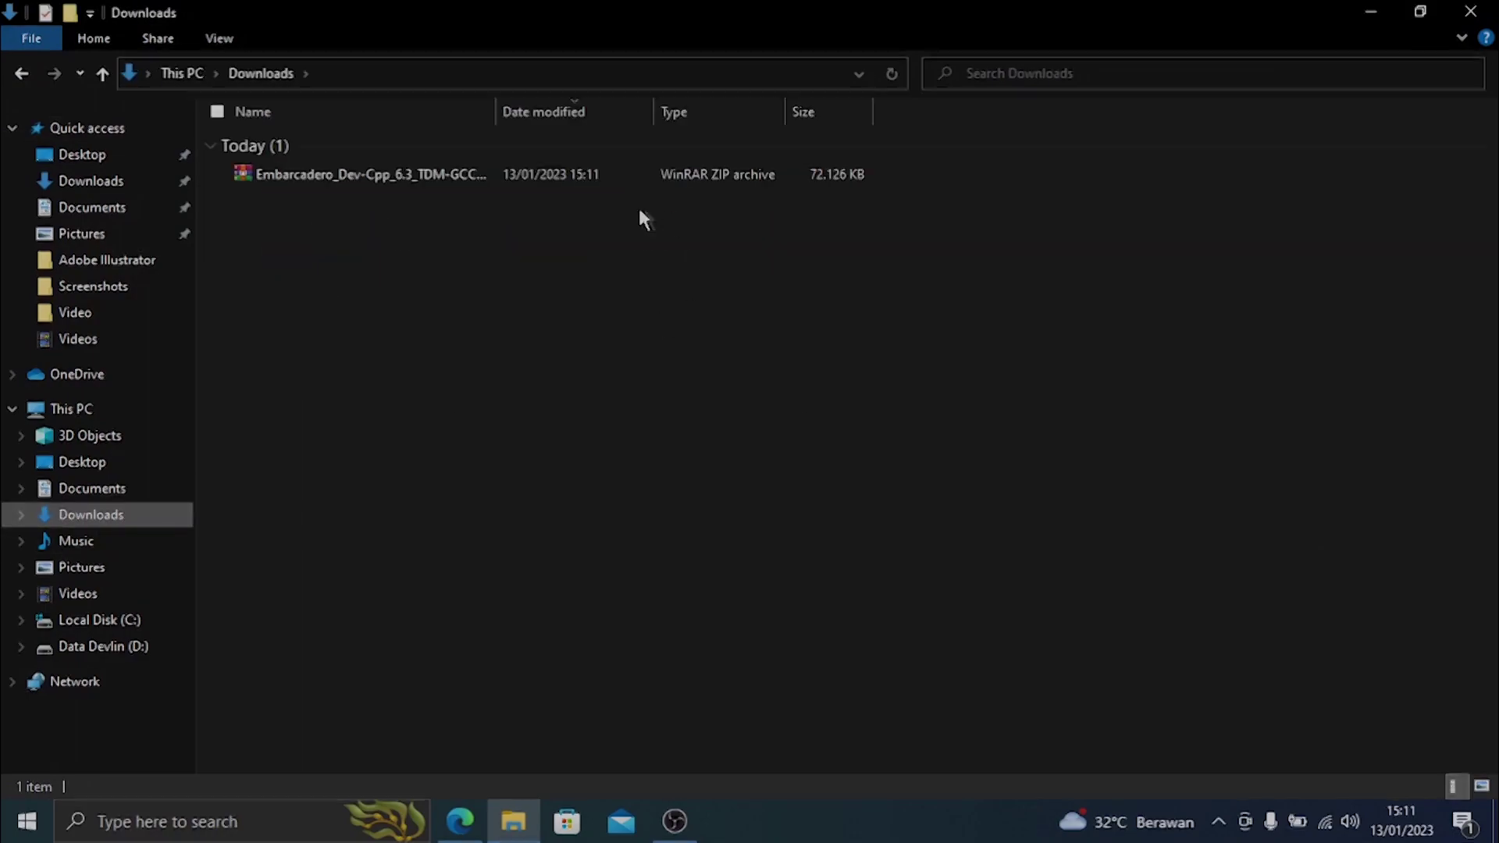
left_click(345, 174)
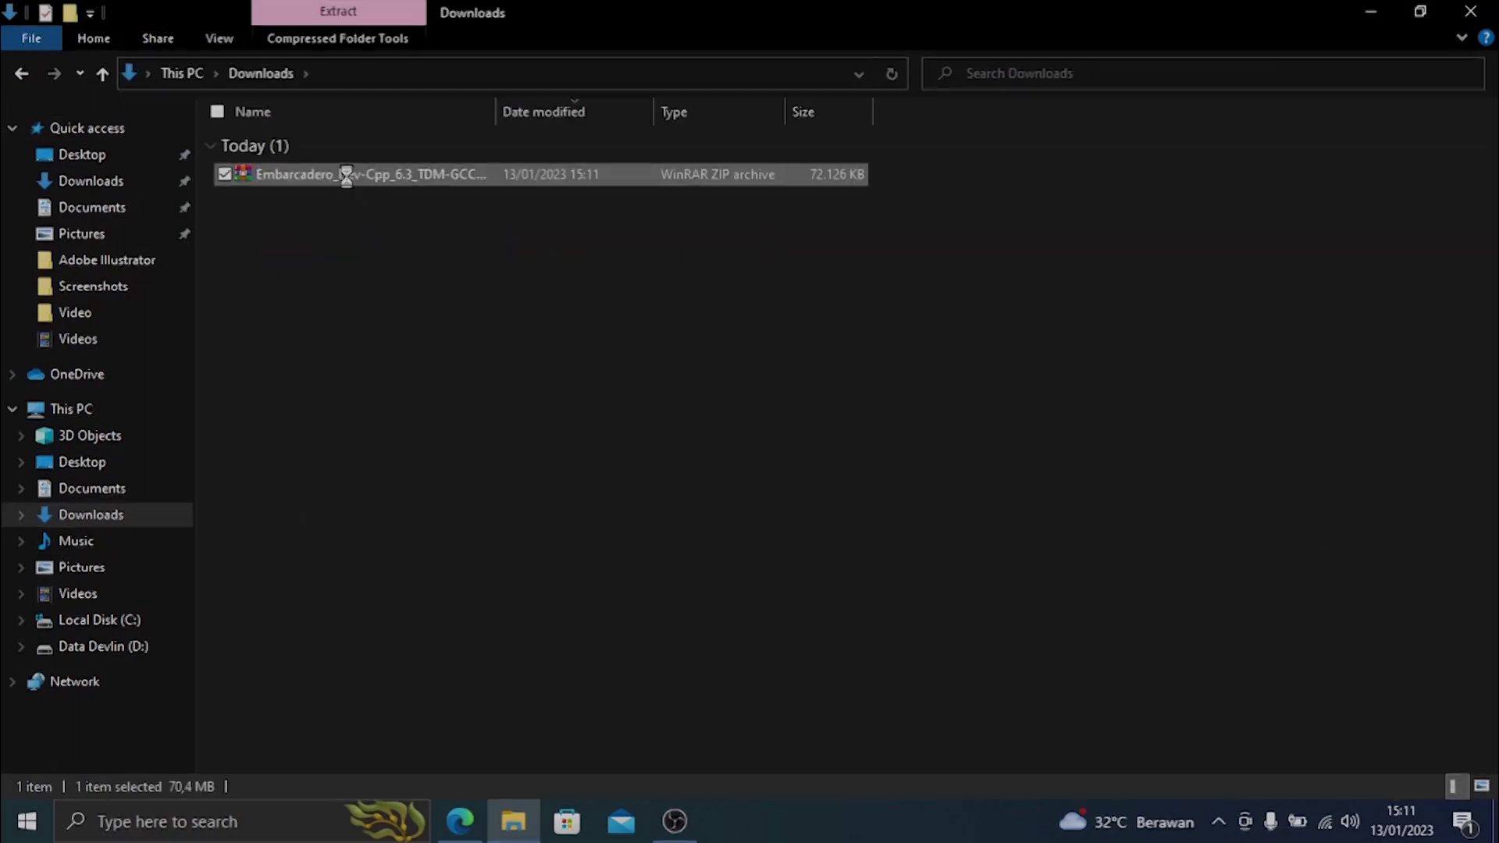
right_click(307, 184)
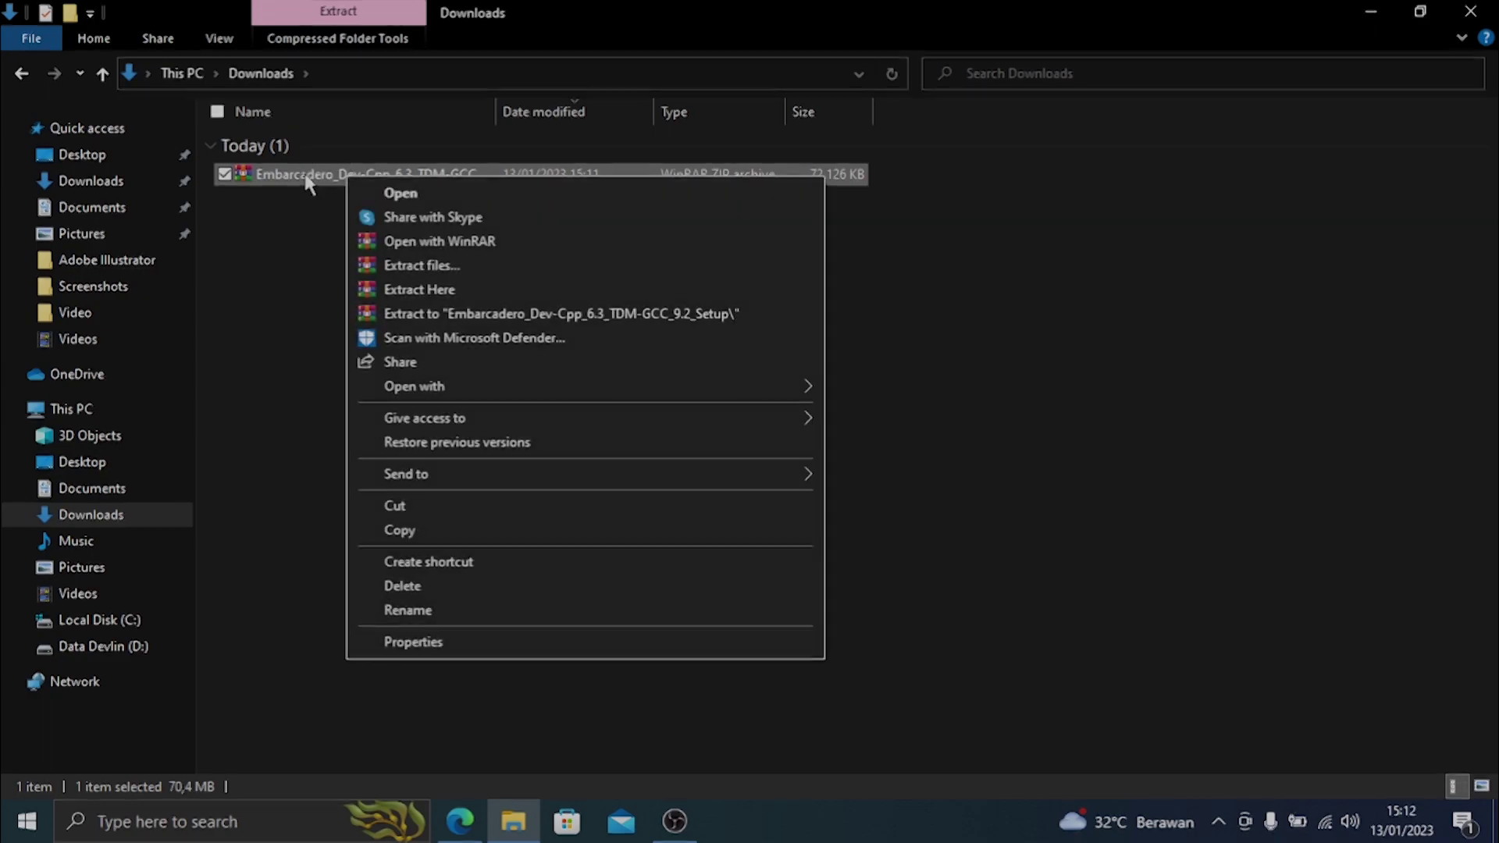
left_click(442, 320)
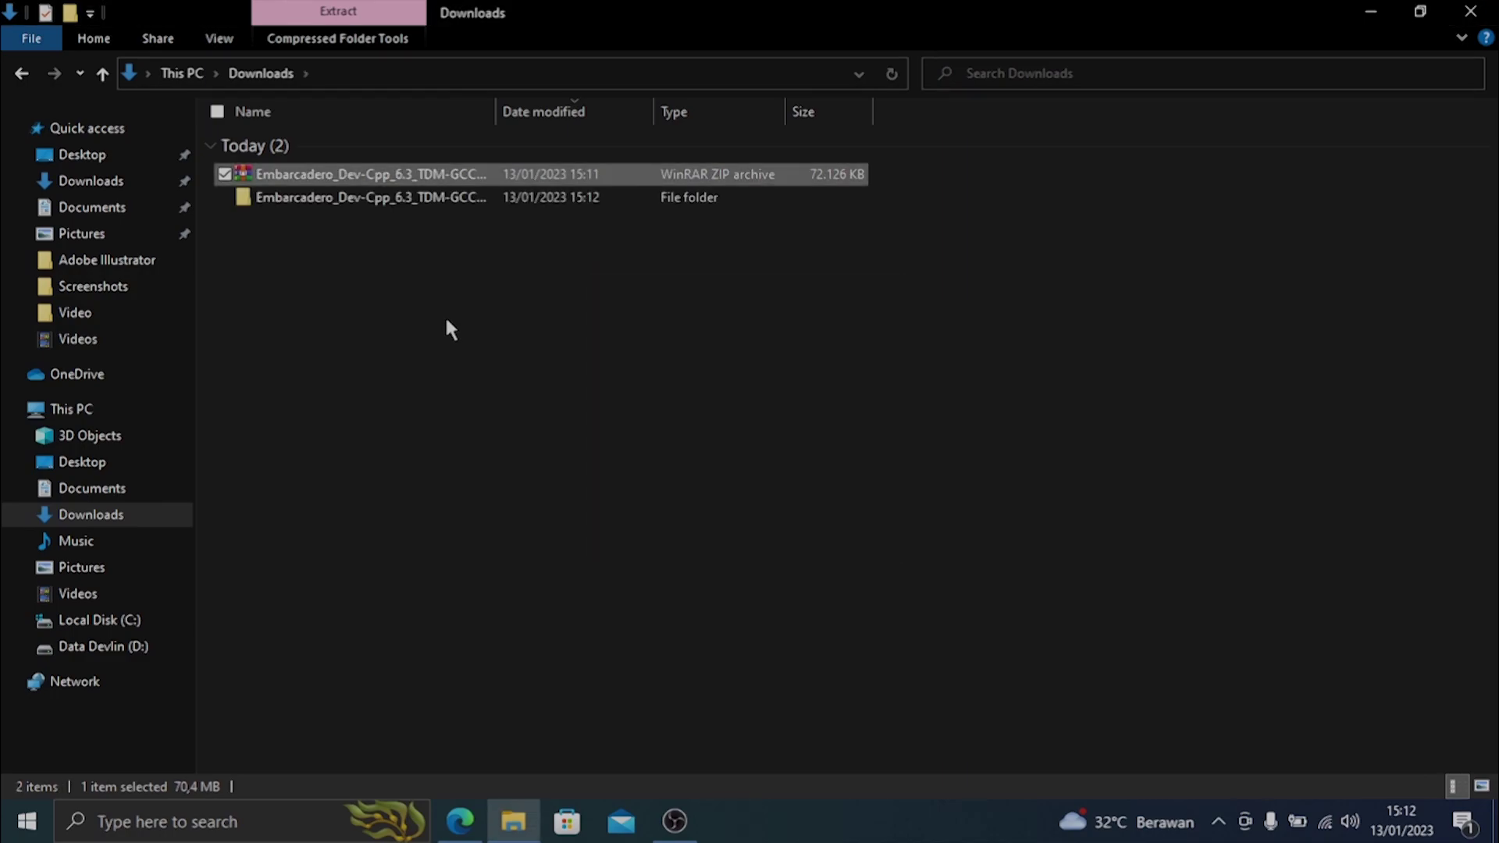
Run the Dev-C++ setup application from the extracted folder as administrator.
double_click(345, 205)
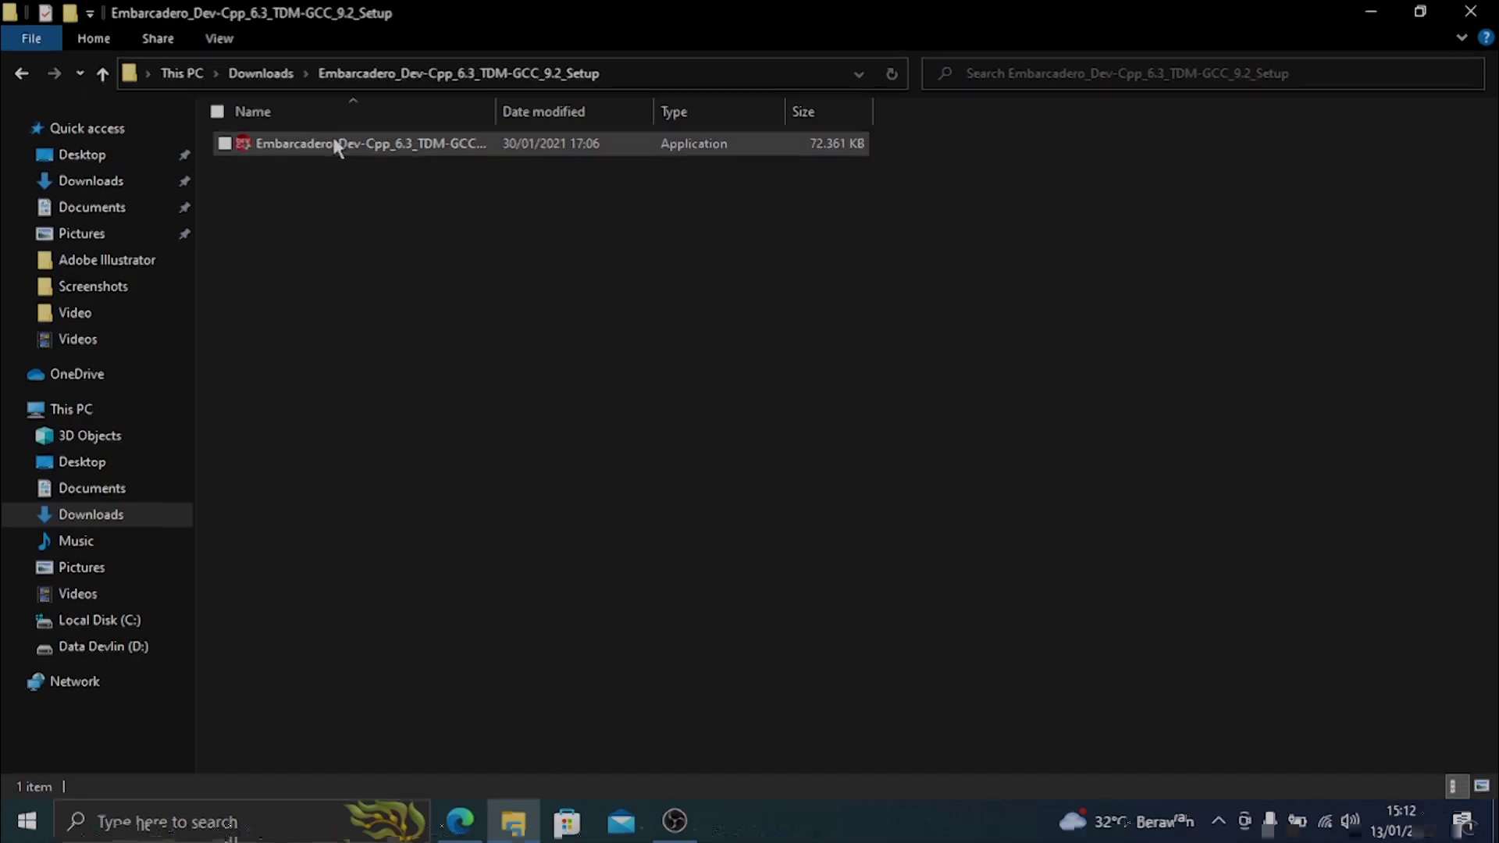
double_click(330, 153)
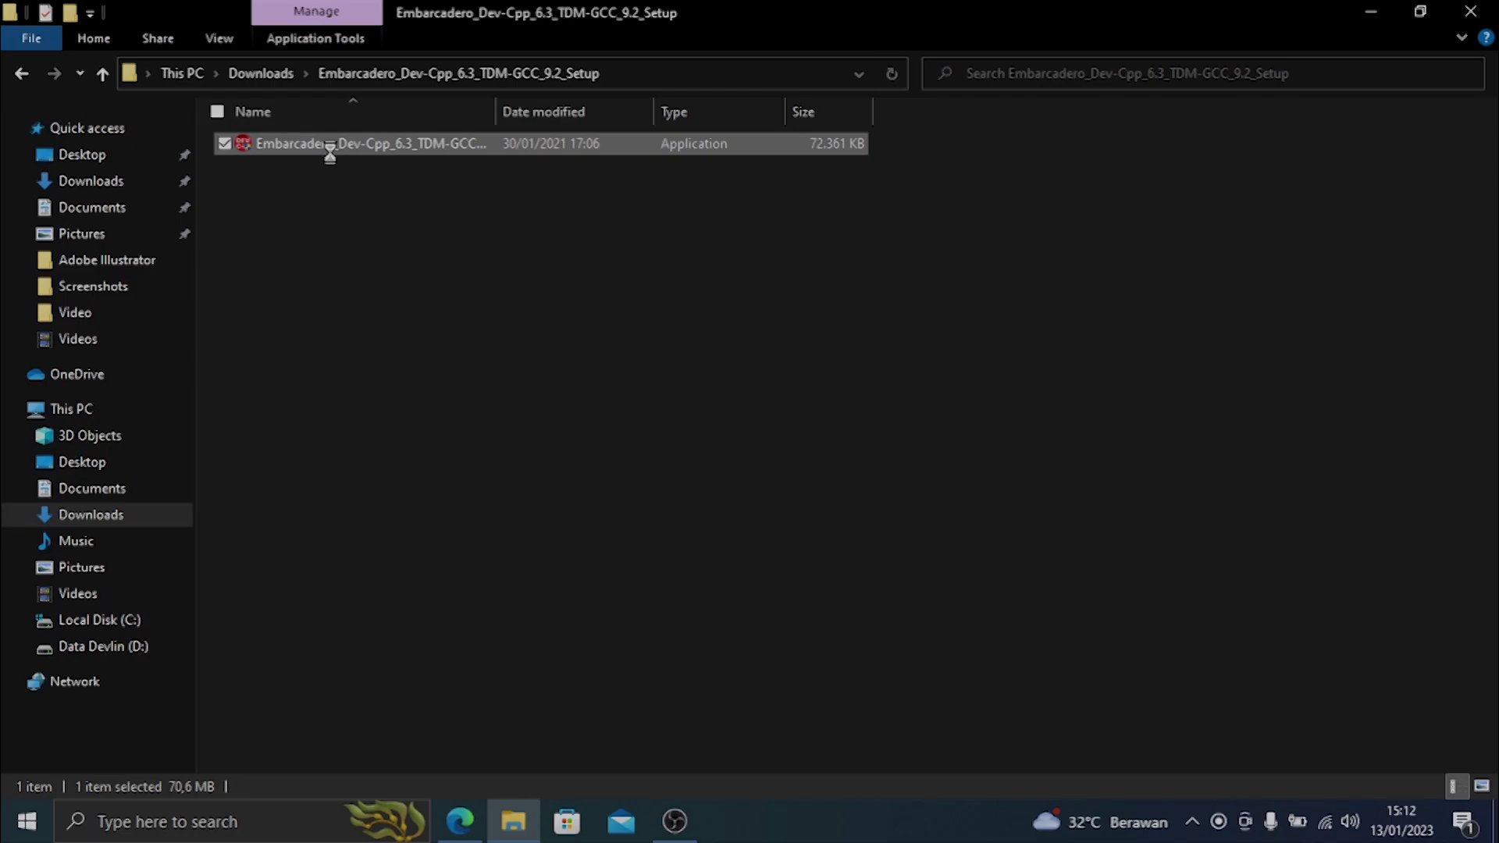
right_click(336, 150)
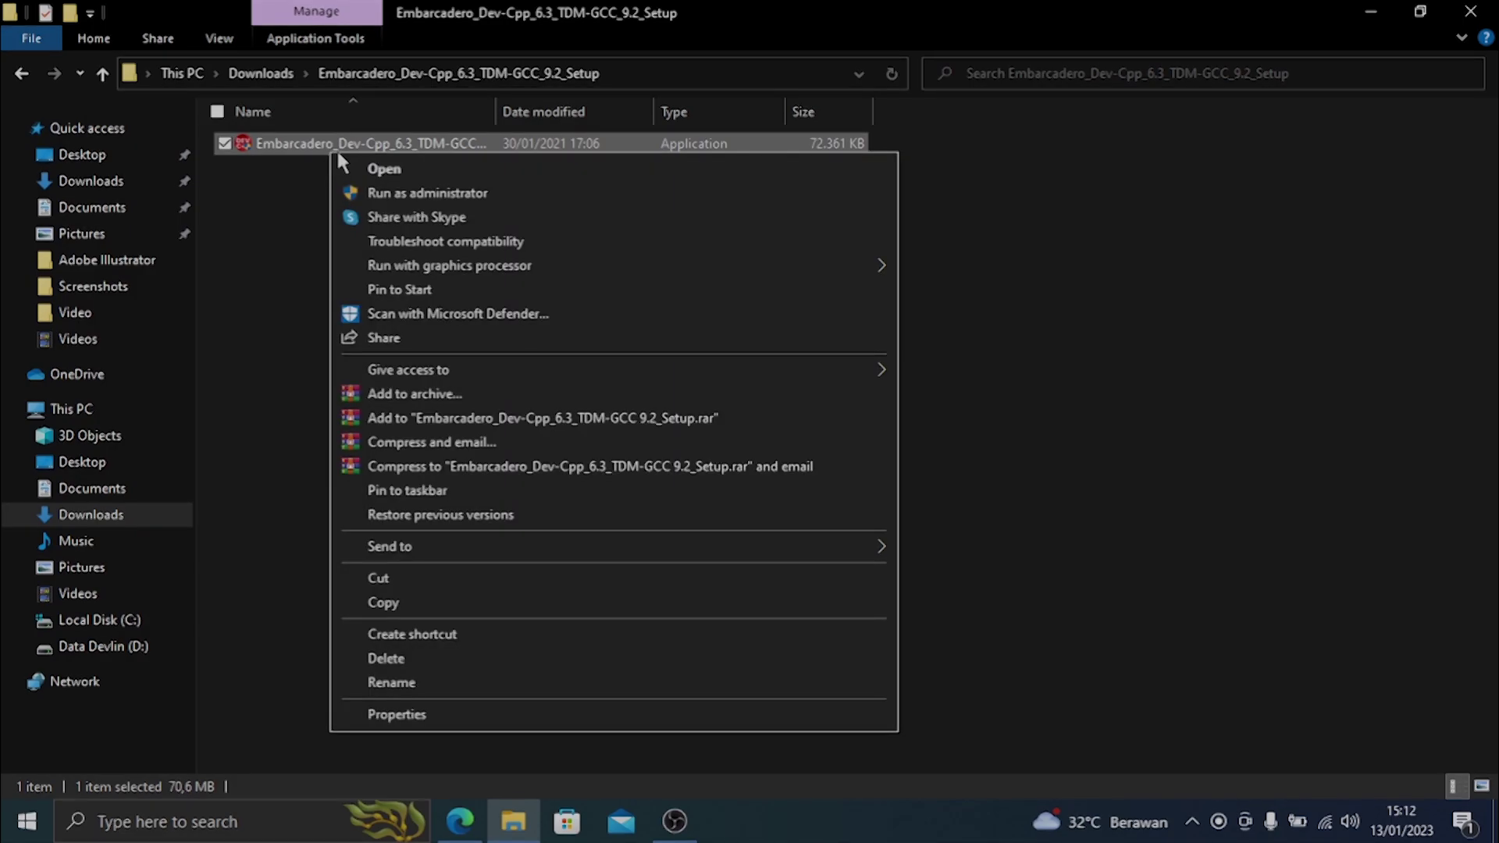
left_click(487, 195)
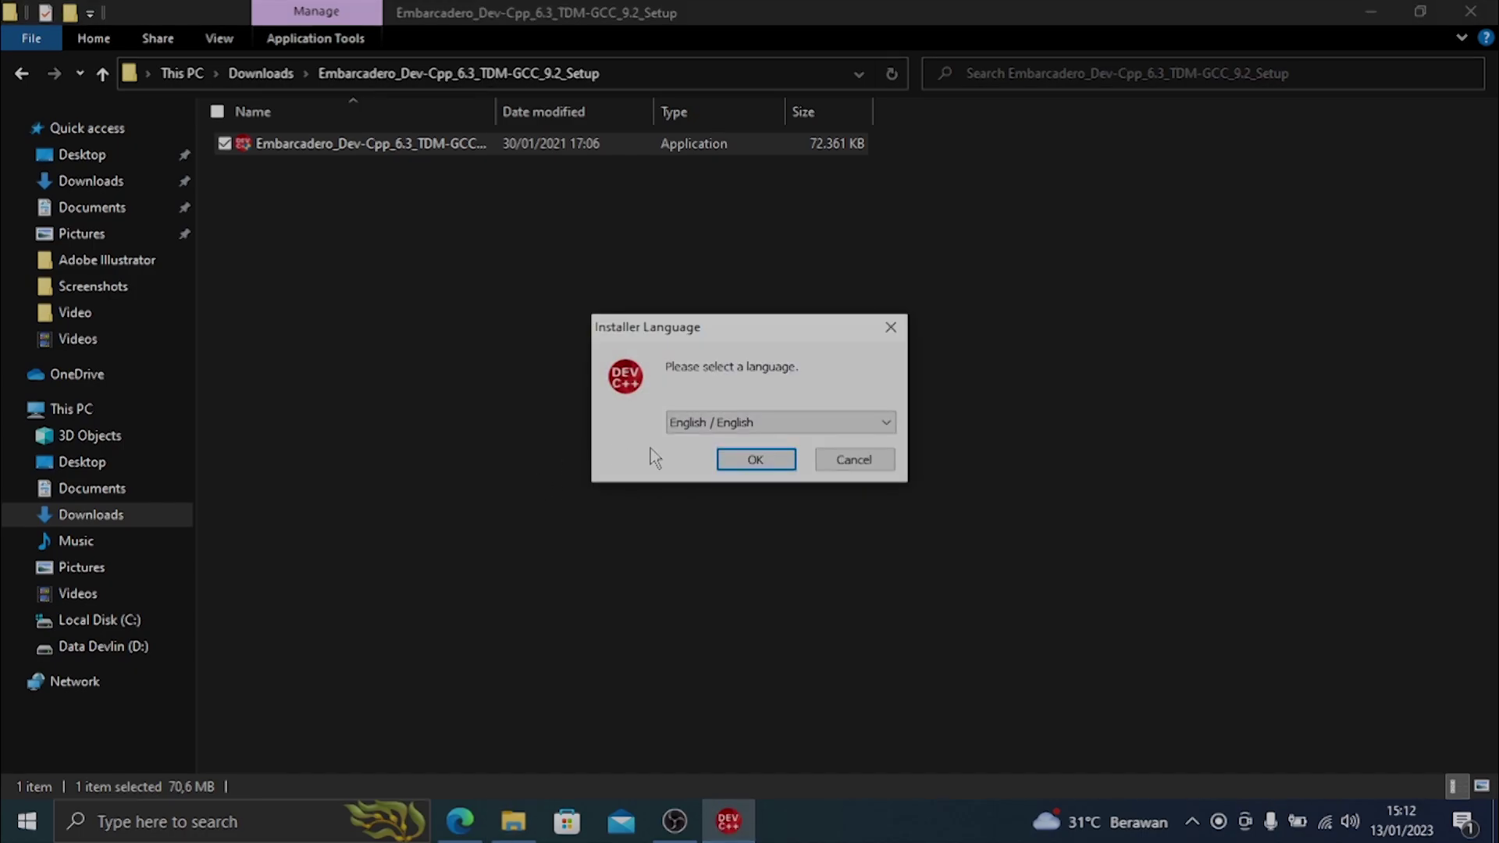
Keep English as the installer language and accept the license agreement.
left_click(760, 427)
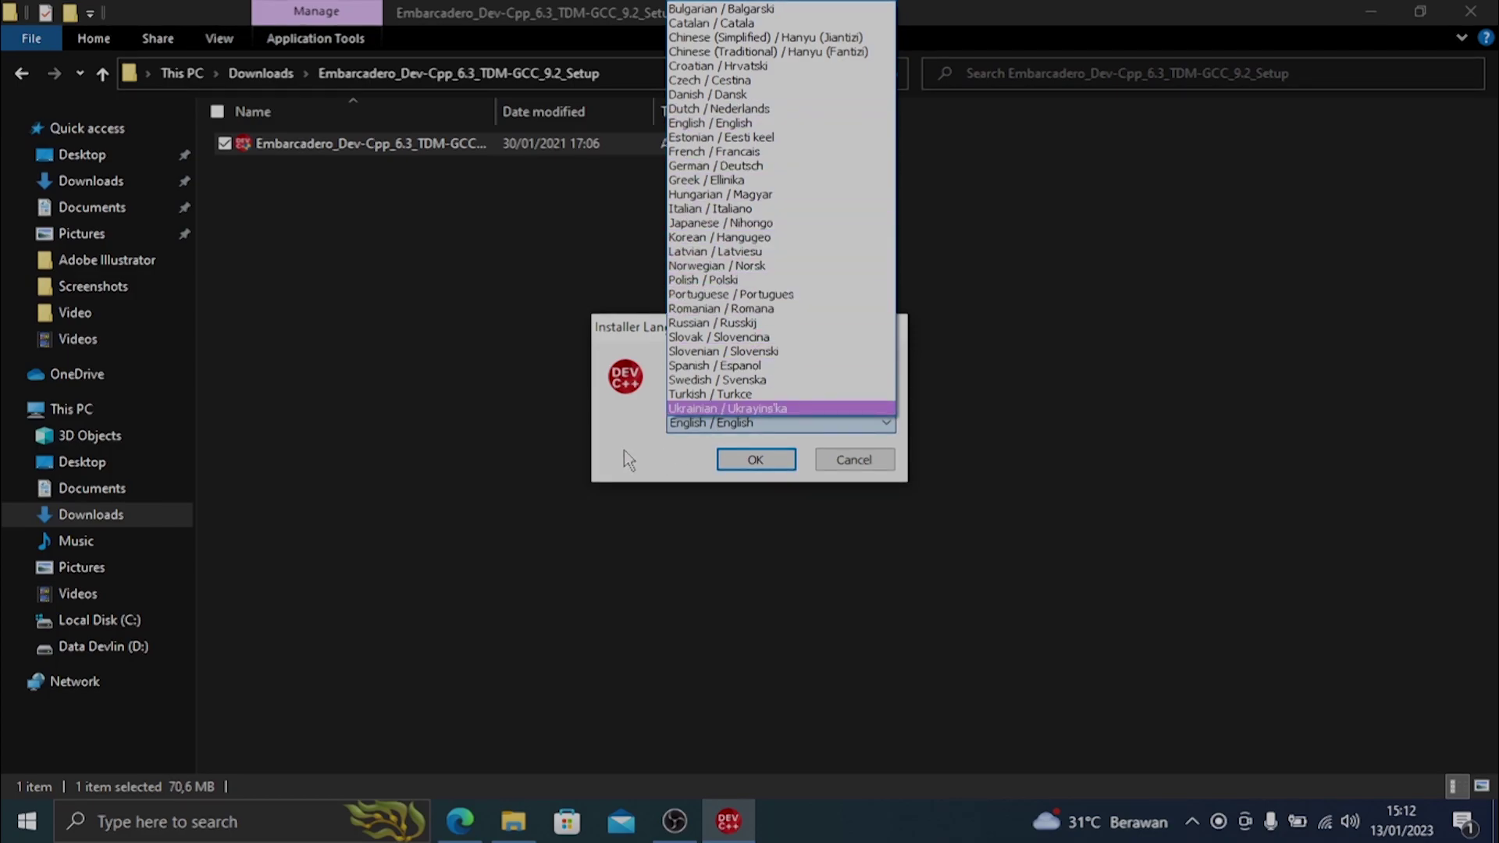
left_click(604, 436)
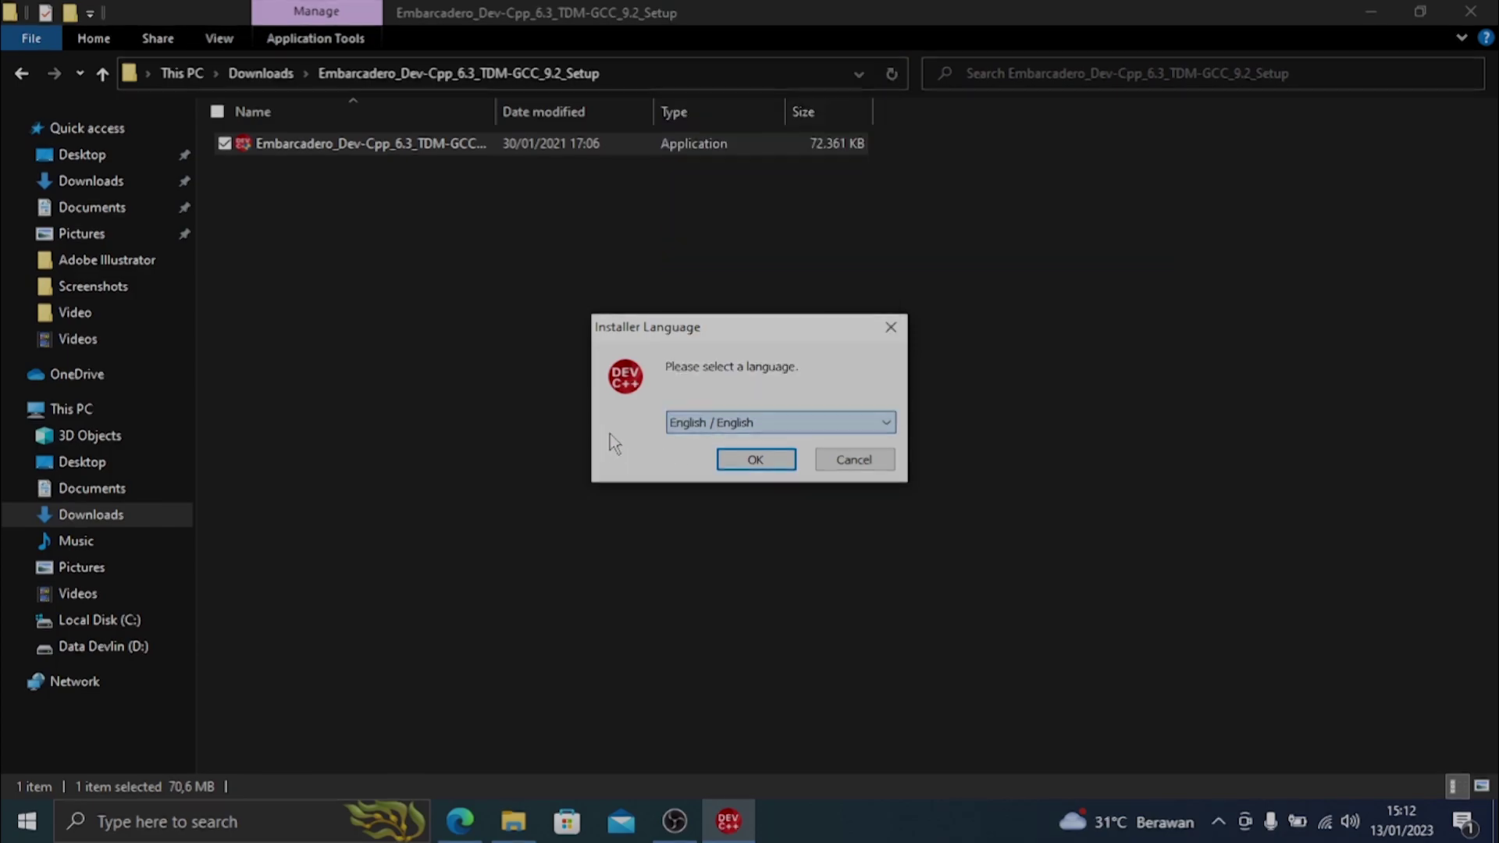
left_click(748, 460)
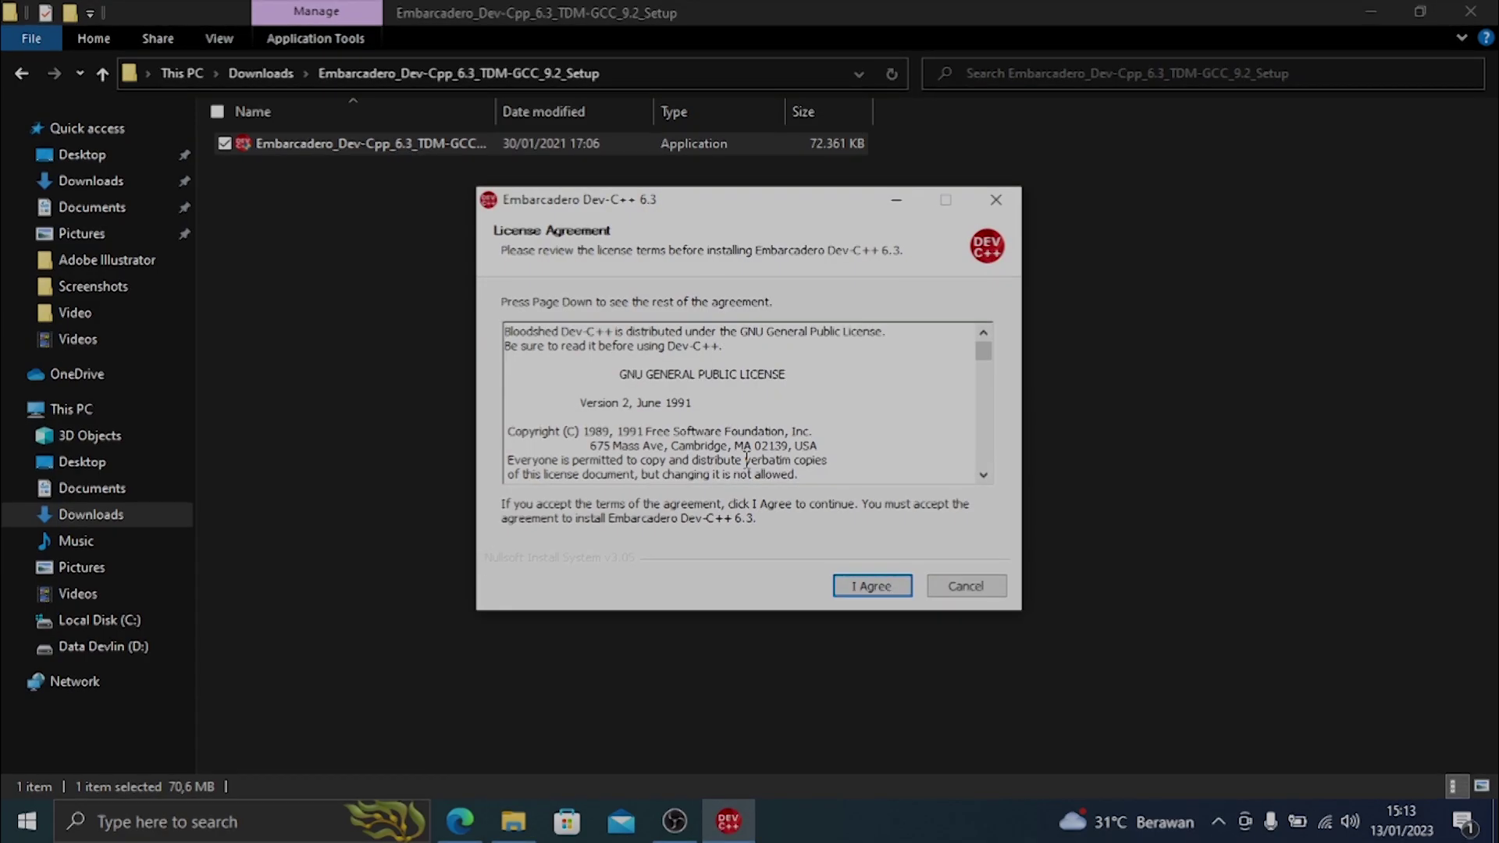
left_click(863, 590)
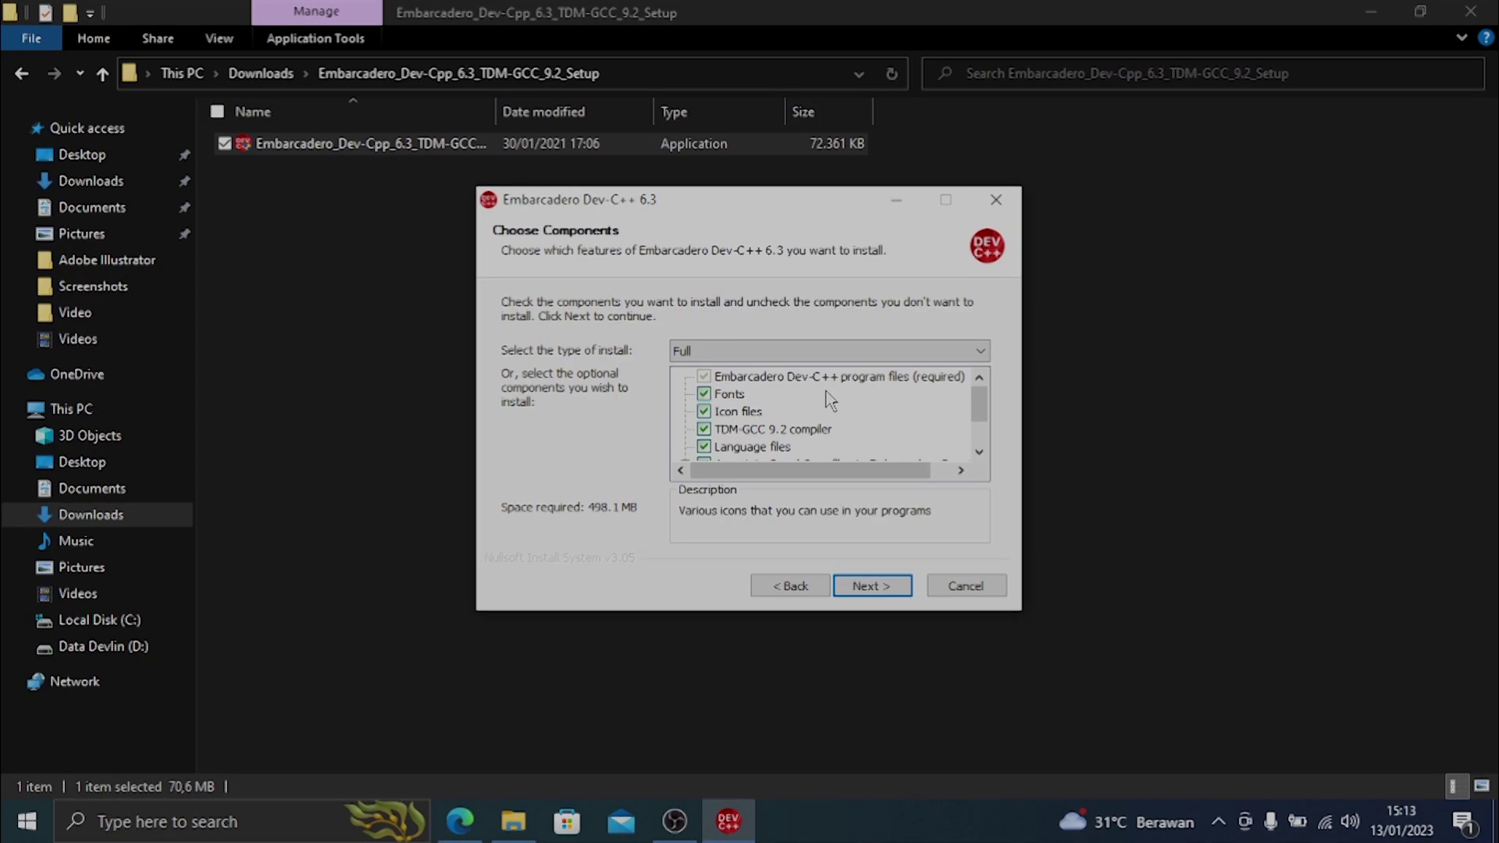
Install the Full component set to C:\Program Files (x86)\Embarcadero\Dev-Cpp and finish setup with Run Embarcadero Dev-C++ 6.3 enabled.
scroll(826, 390, "down", 1)
scroll(812, 401, "up", 1)
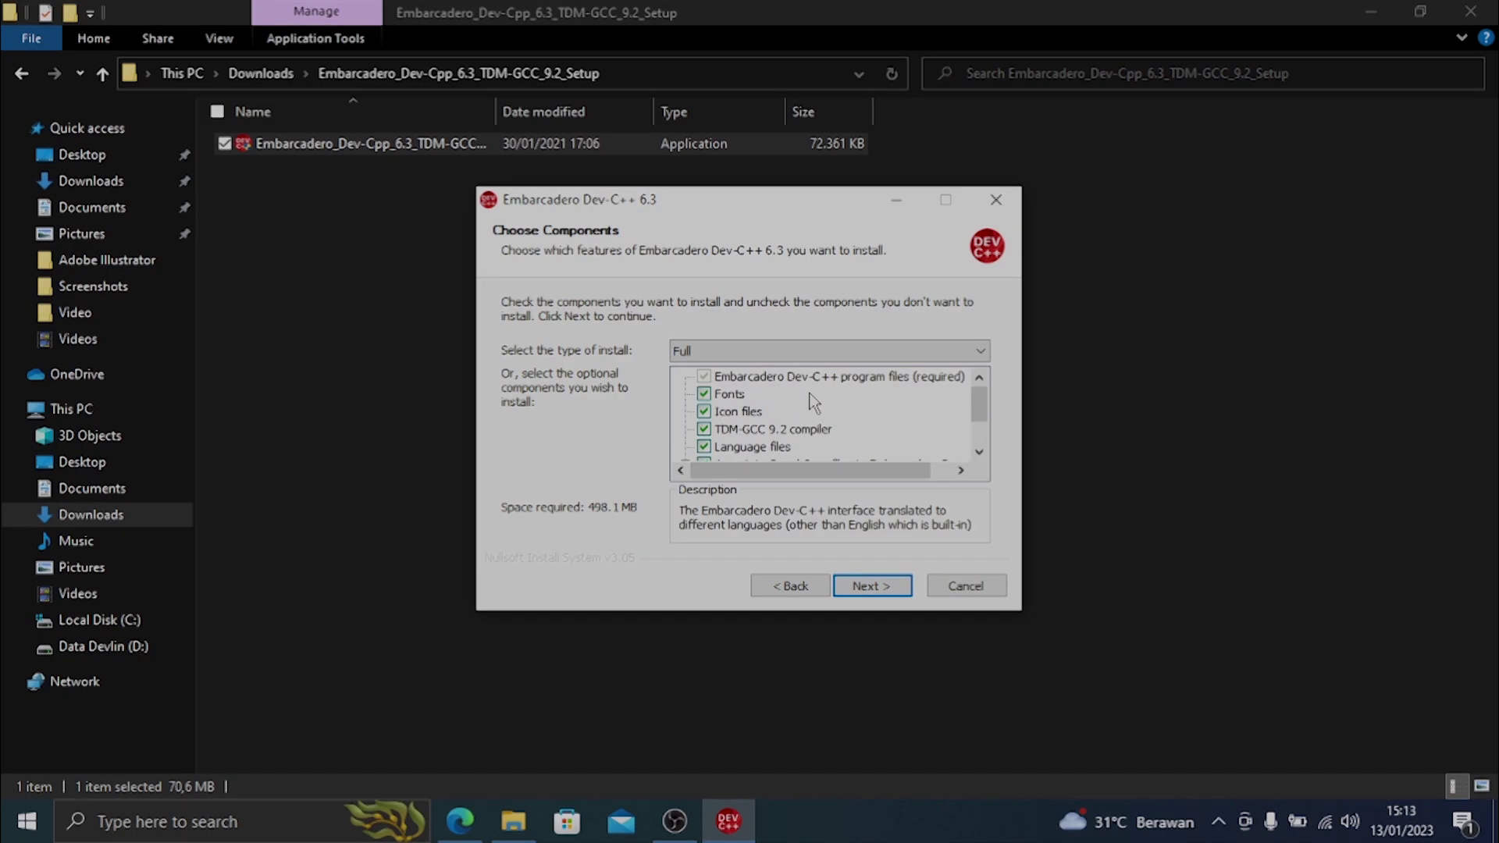
left_click(886, 584)
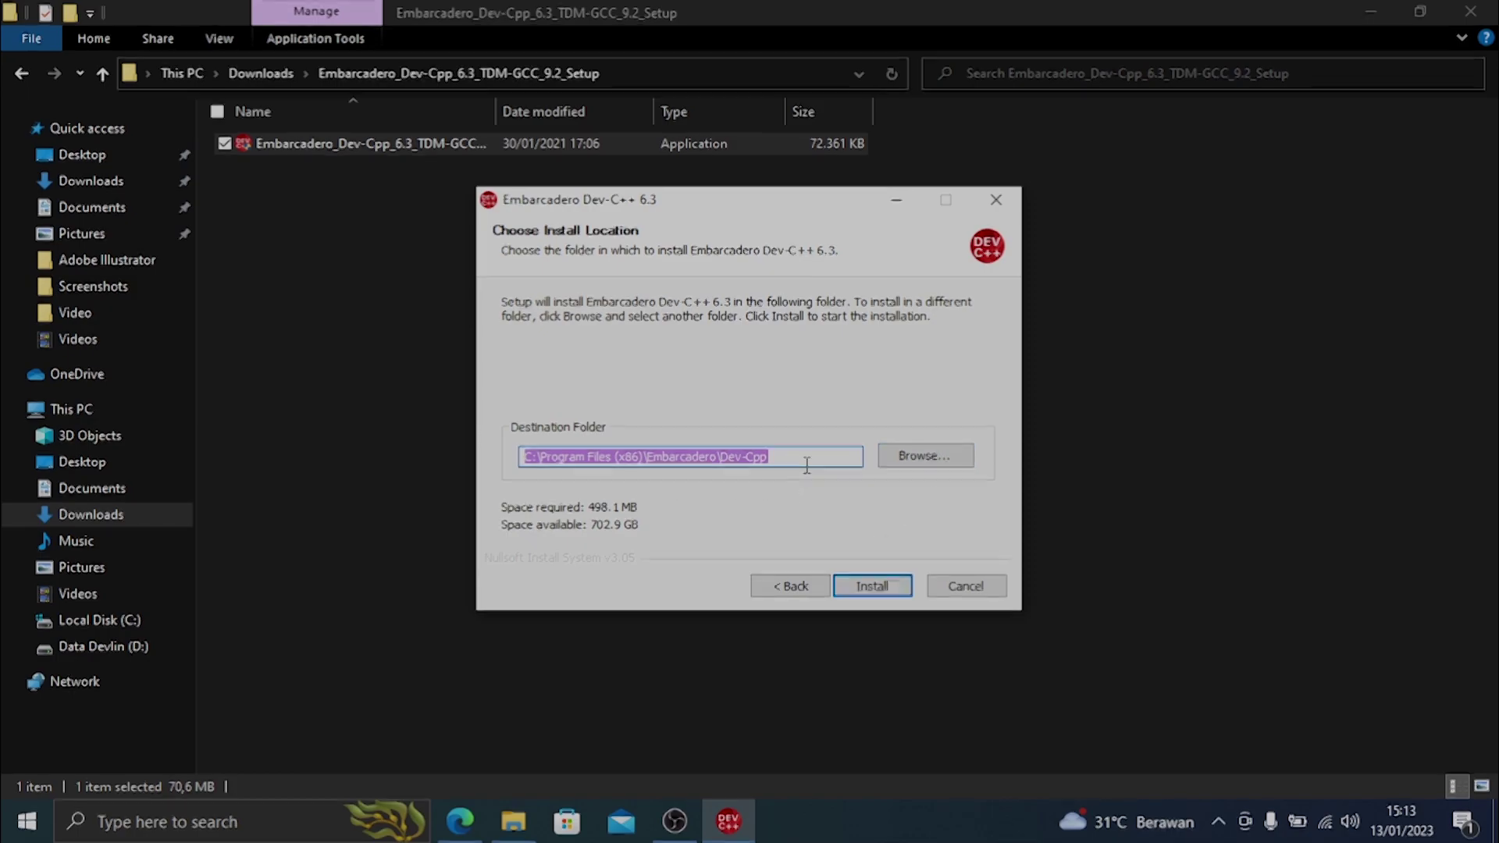
left_click(871, 587)
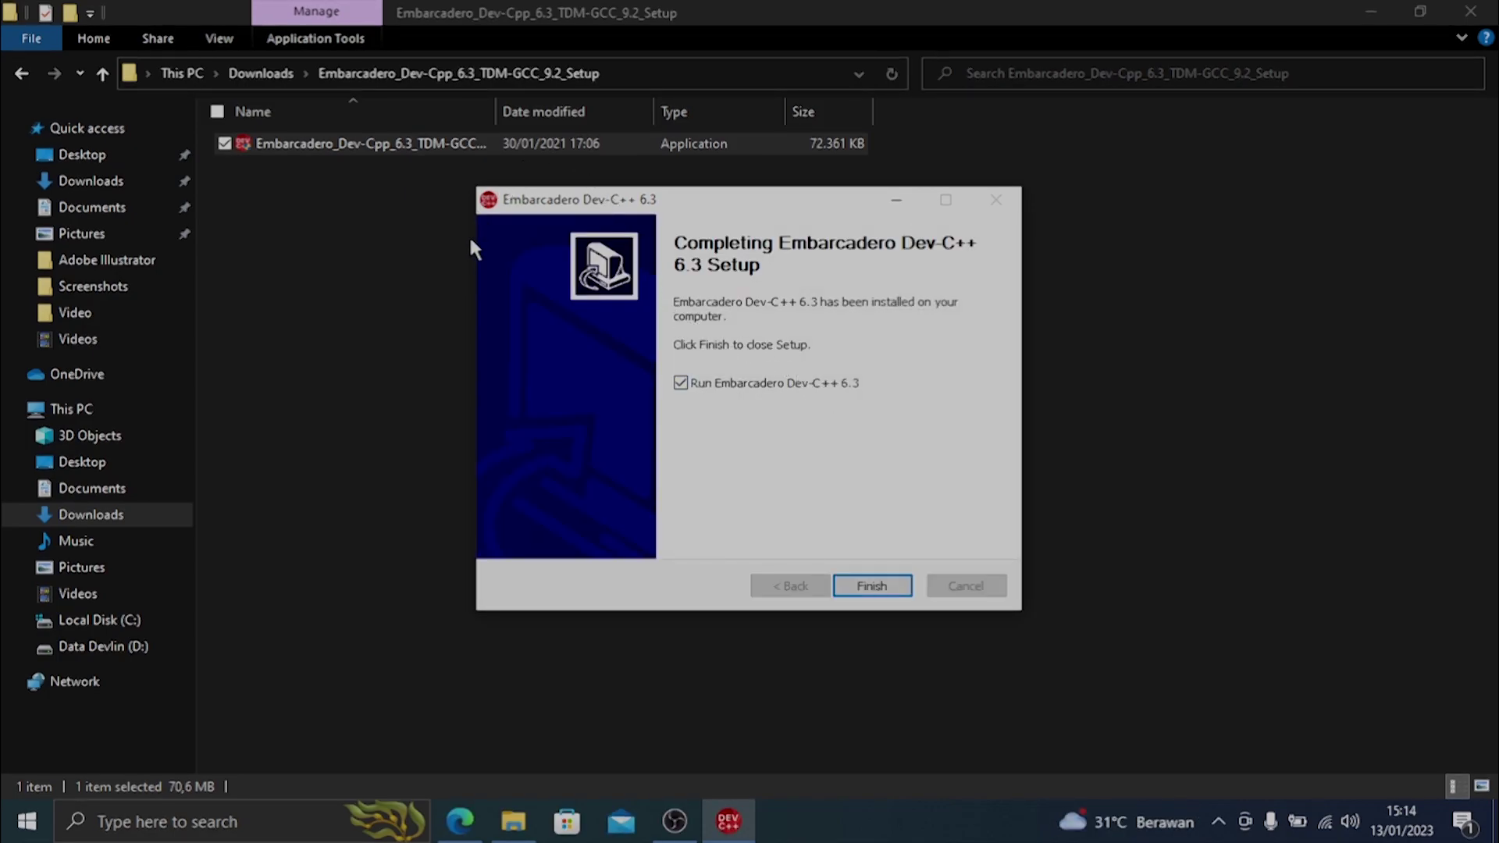
left_click(889, 589)
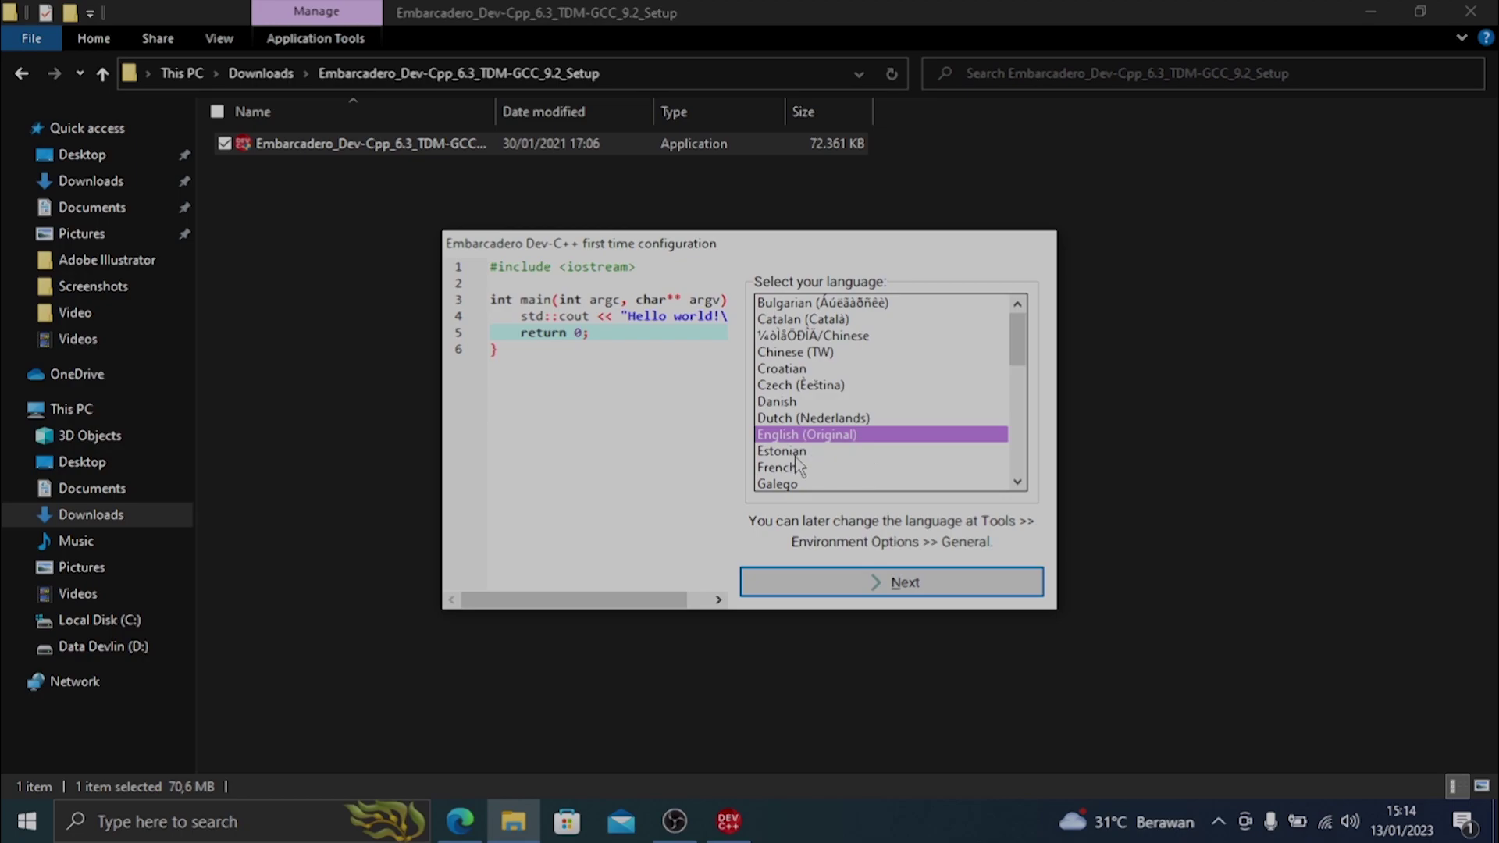
Keep English (Original) as the interface language and Consolas as the editor font in the first-time configuration.
scroll(866, 434, "down", 8)
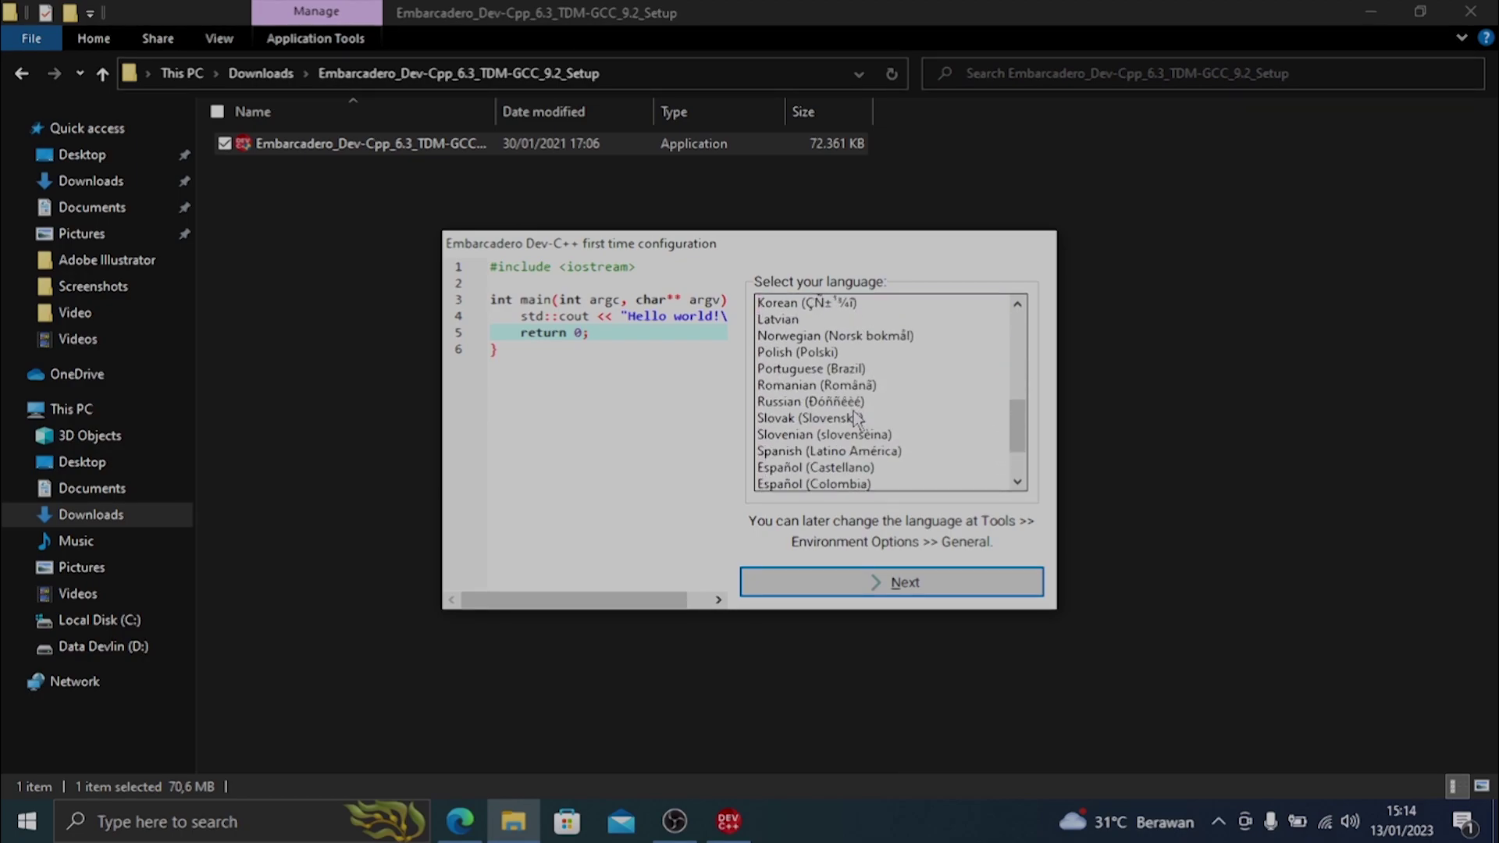
scroll(863, 428, "up", 8)
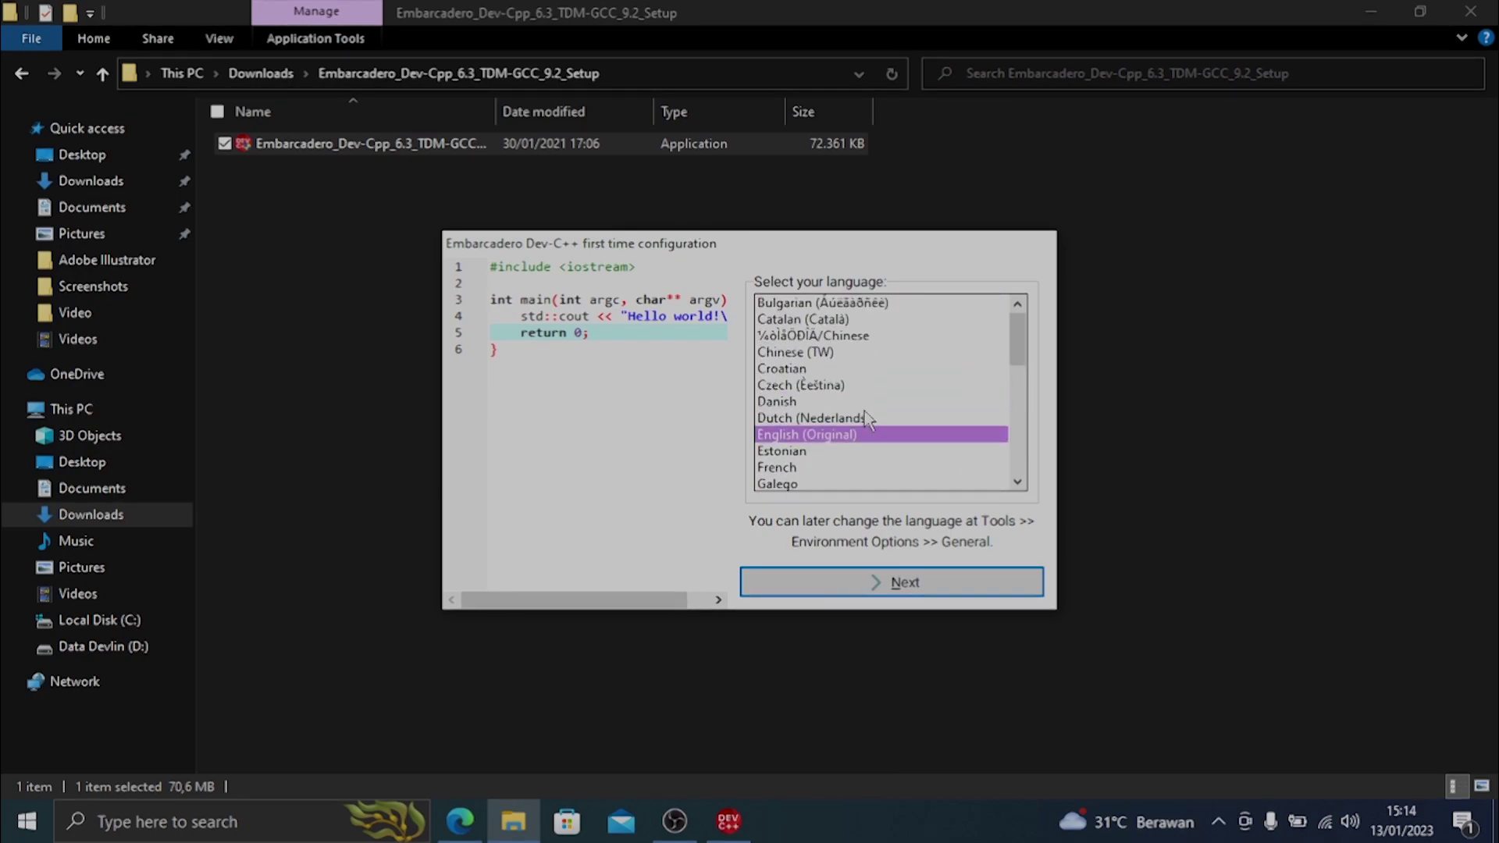
left_click(917, 585)
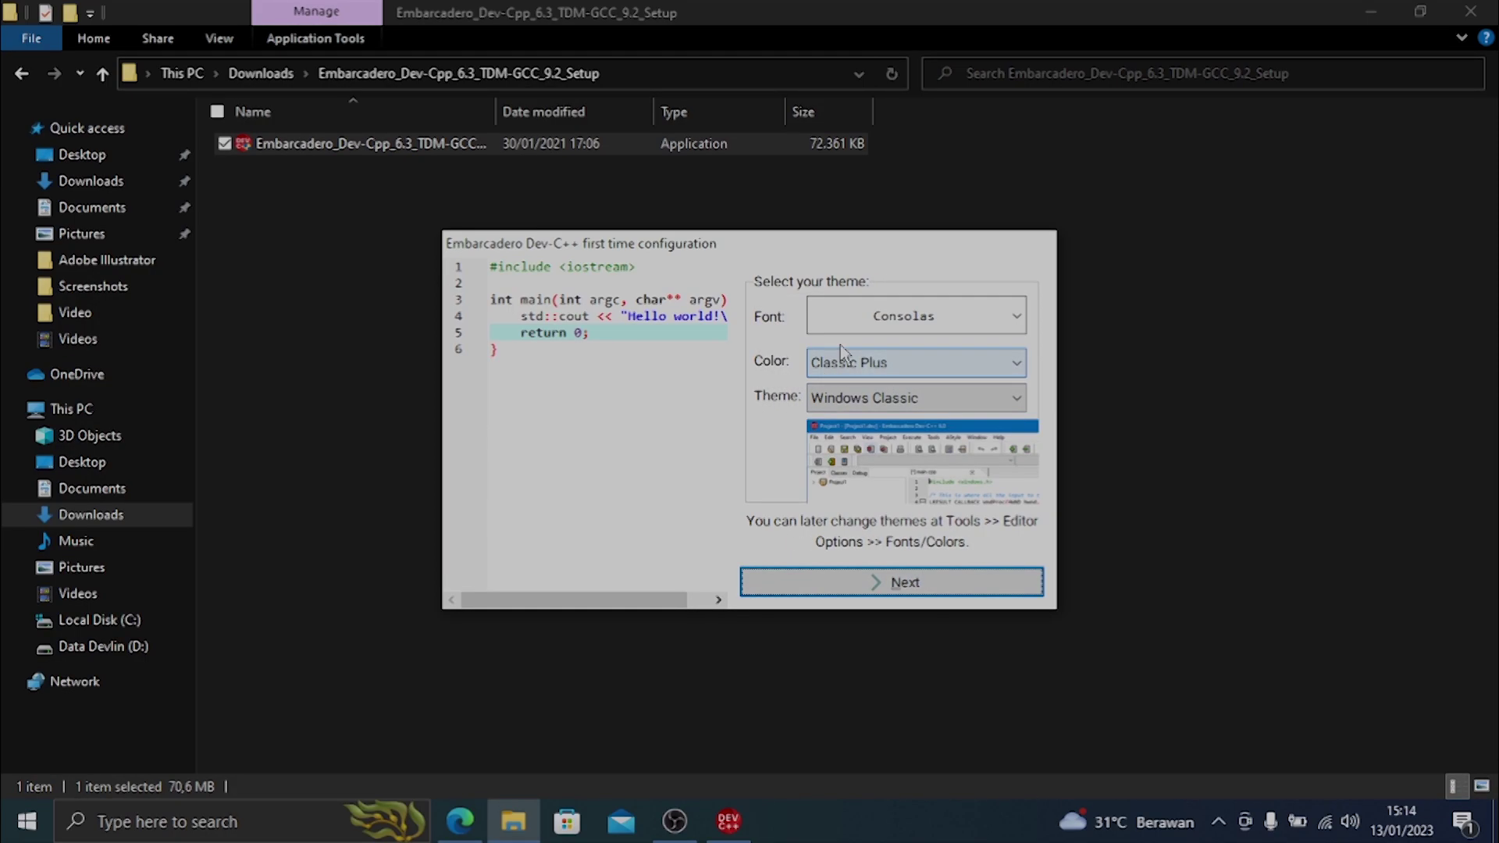
left_click(1011, 314)
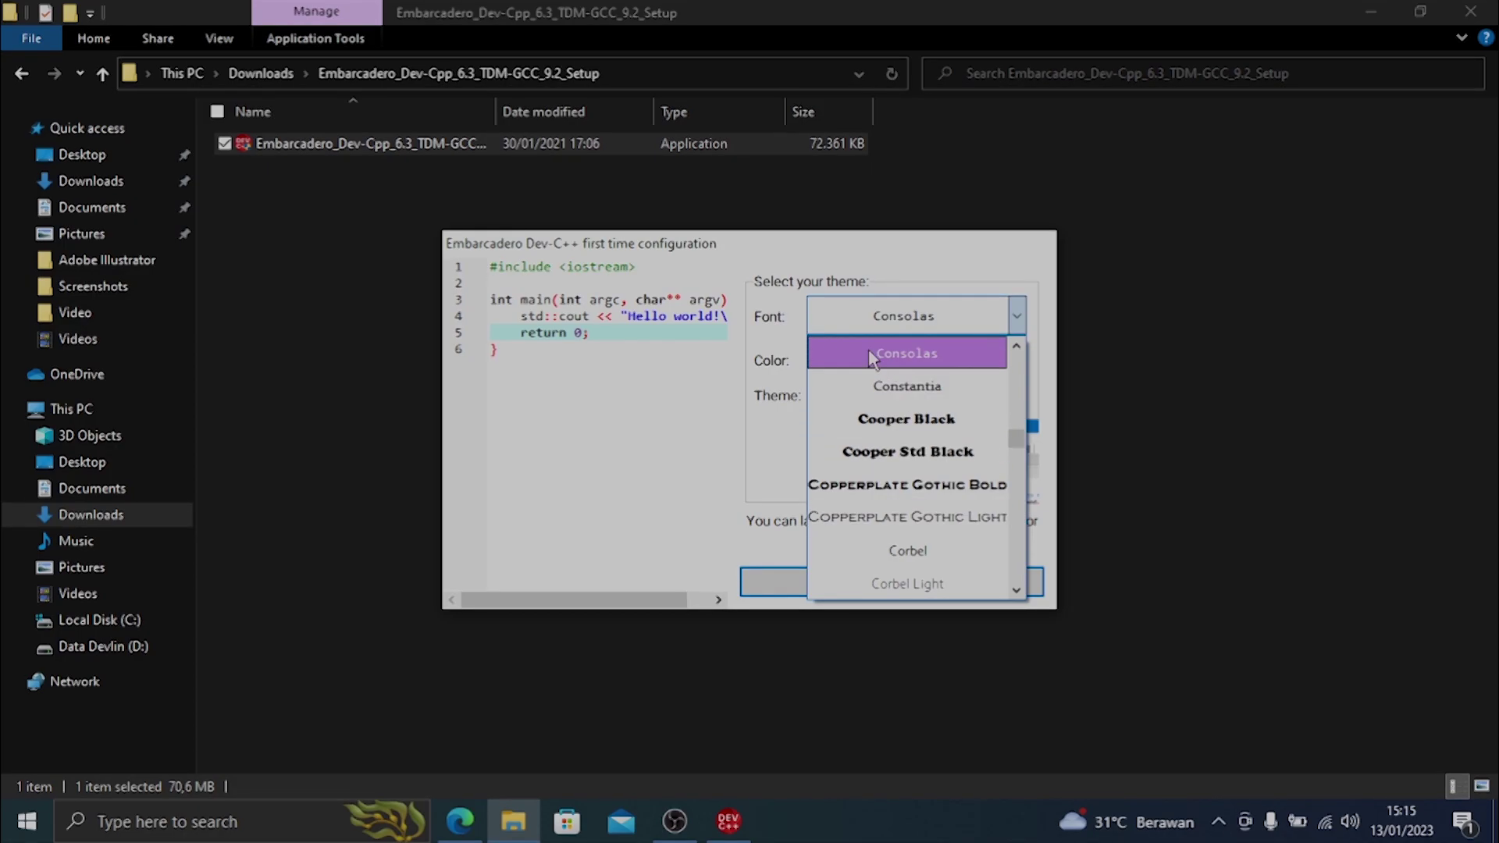
left_click(942, 338)
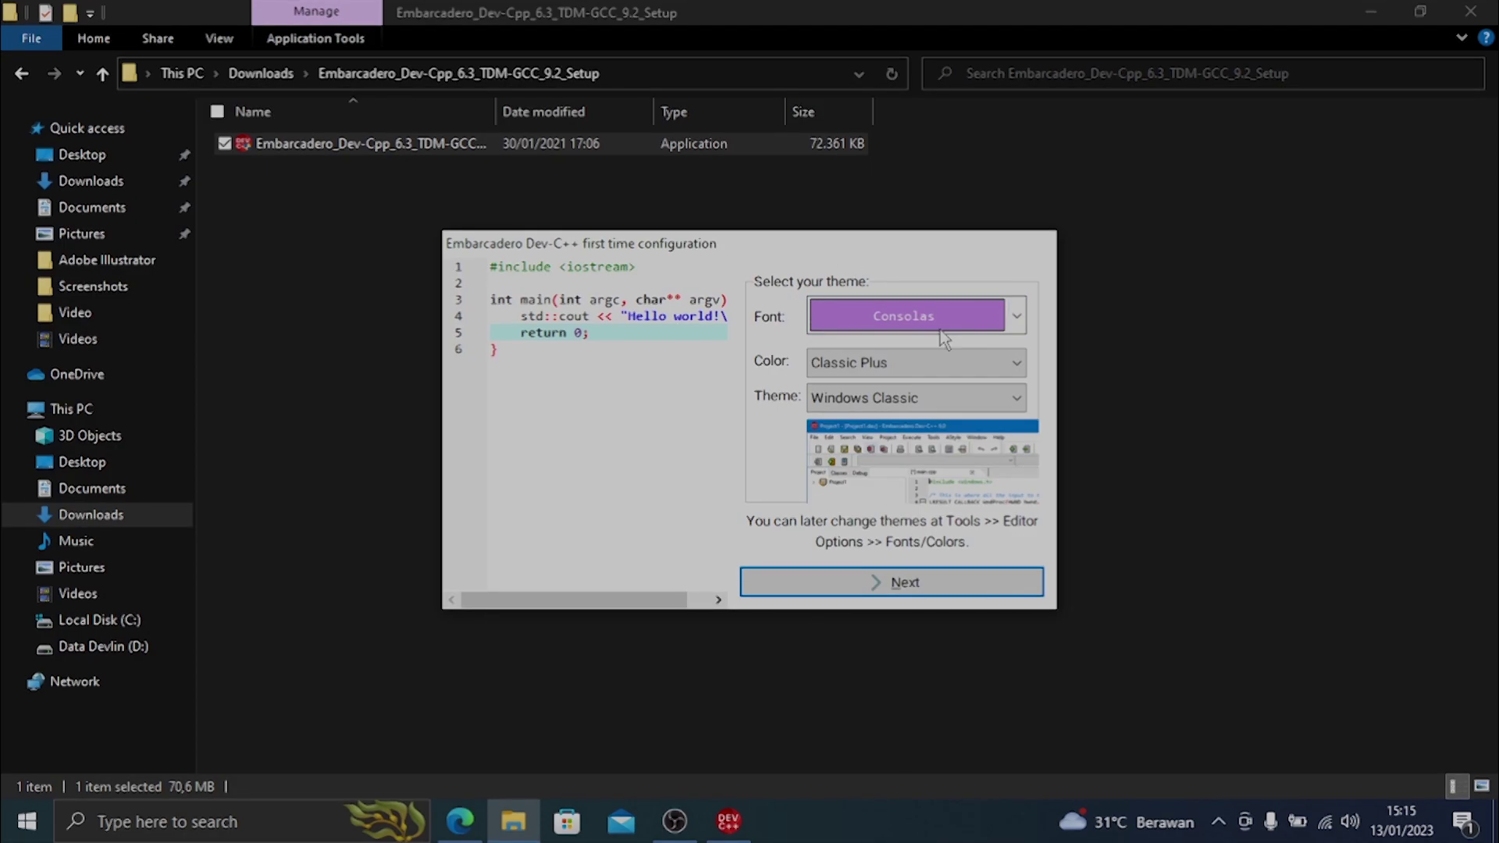
Try the Twilight, Ocean and Borland editor color schemes.
left_click(868, 365)
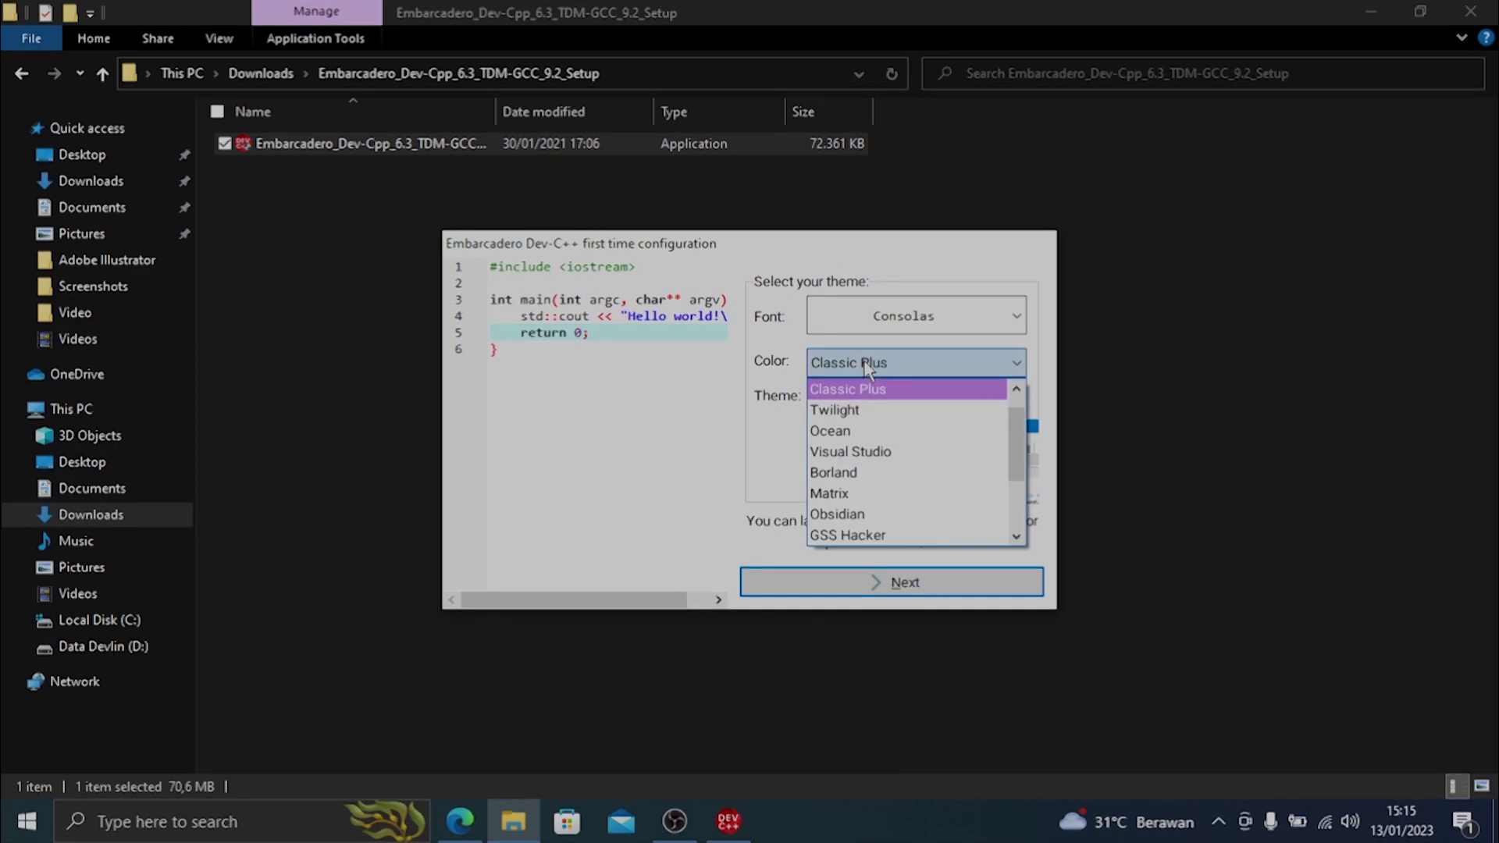
left_click(910, 411)
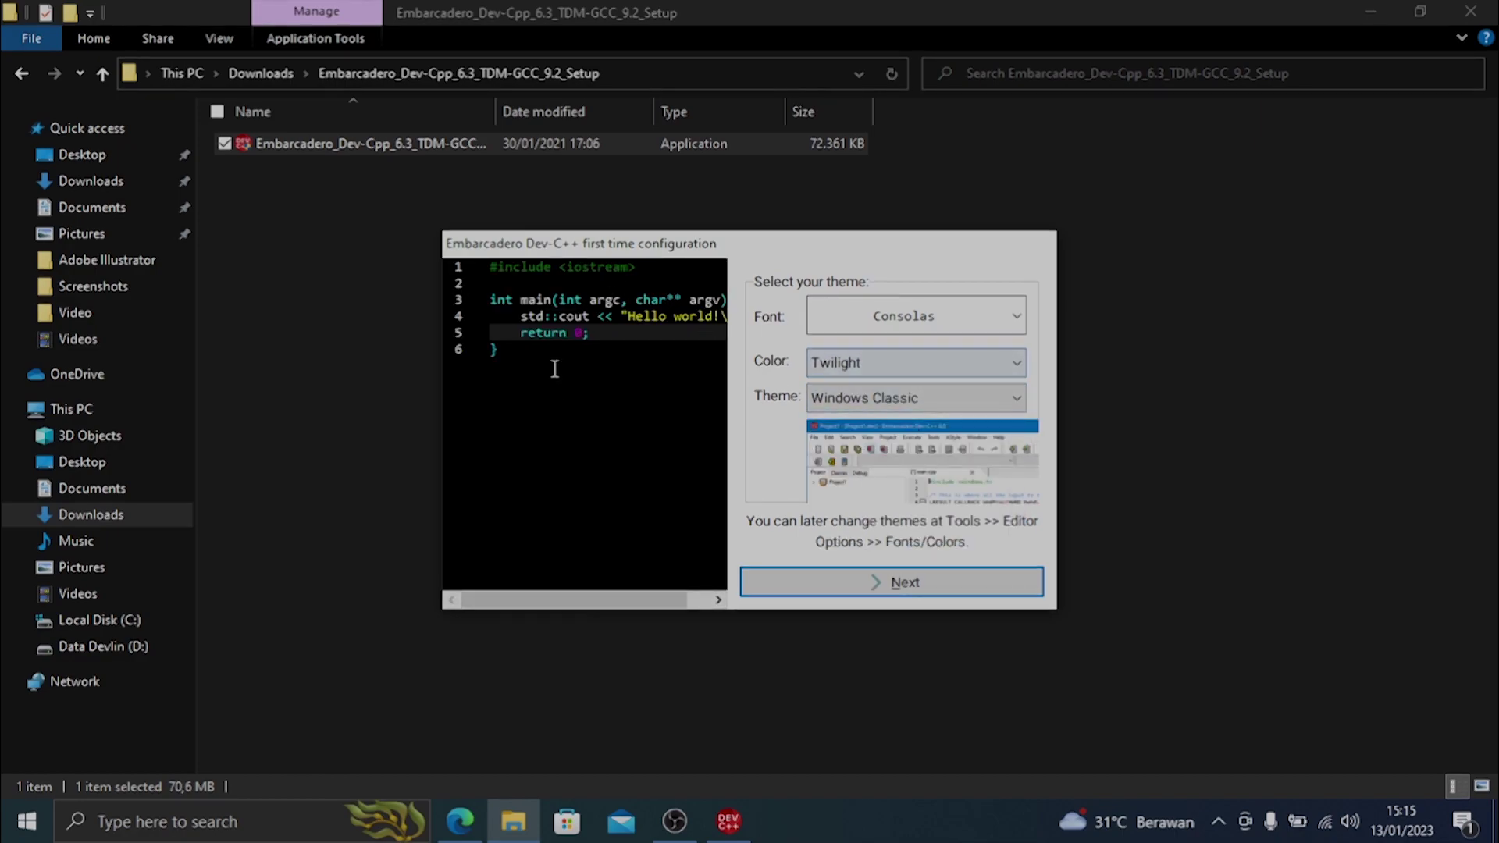
left_click(874, 366)
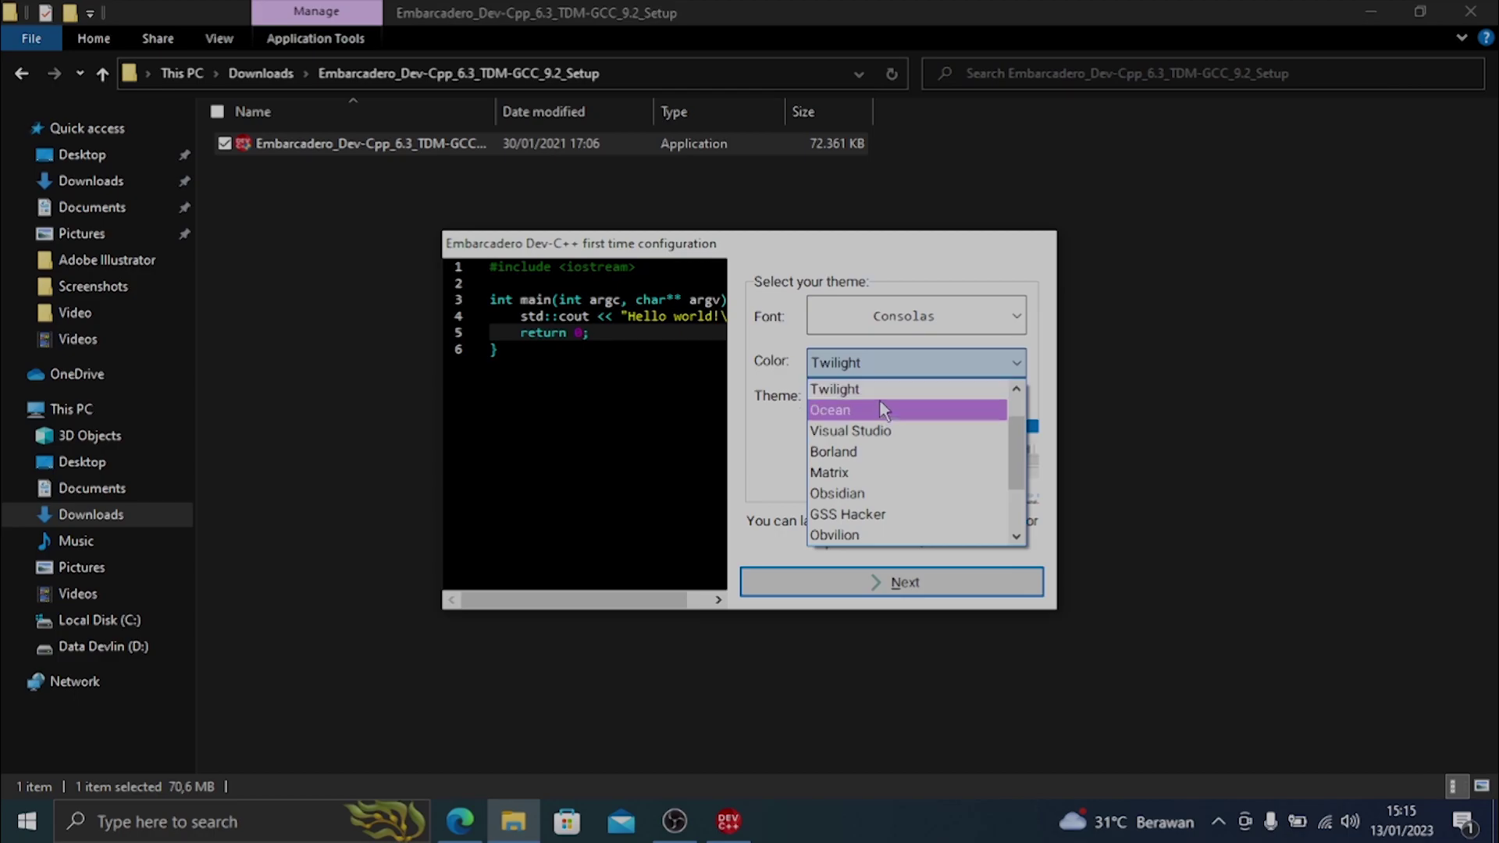
left_click(878, 411)
left_click(882, 360)
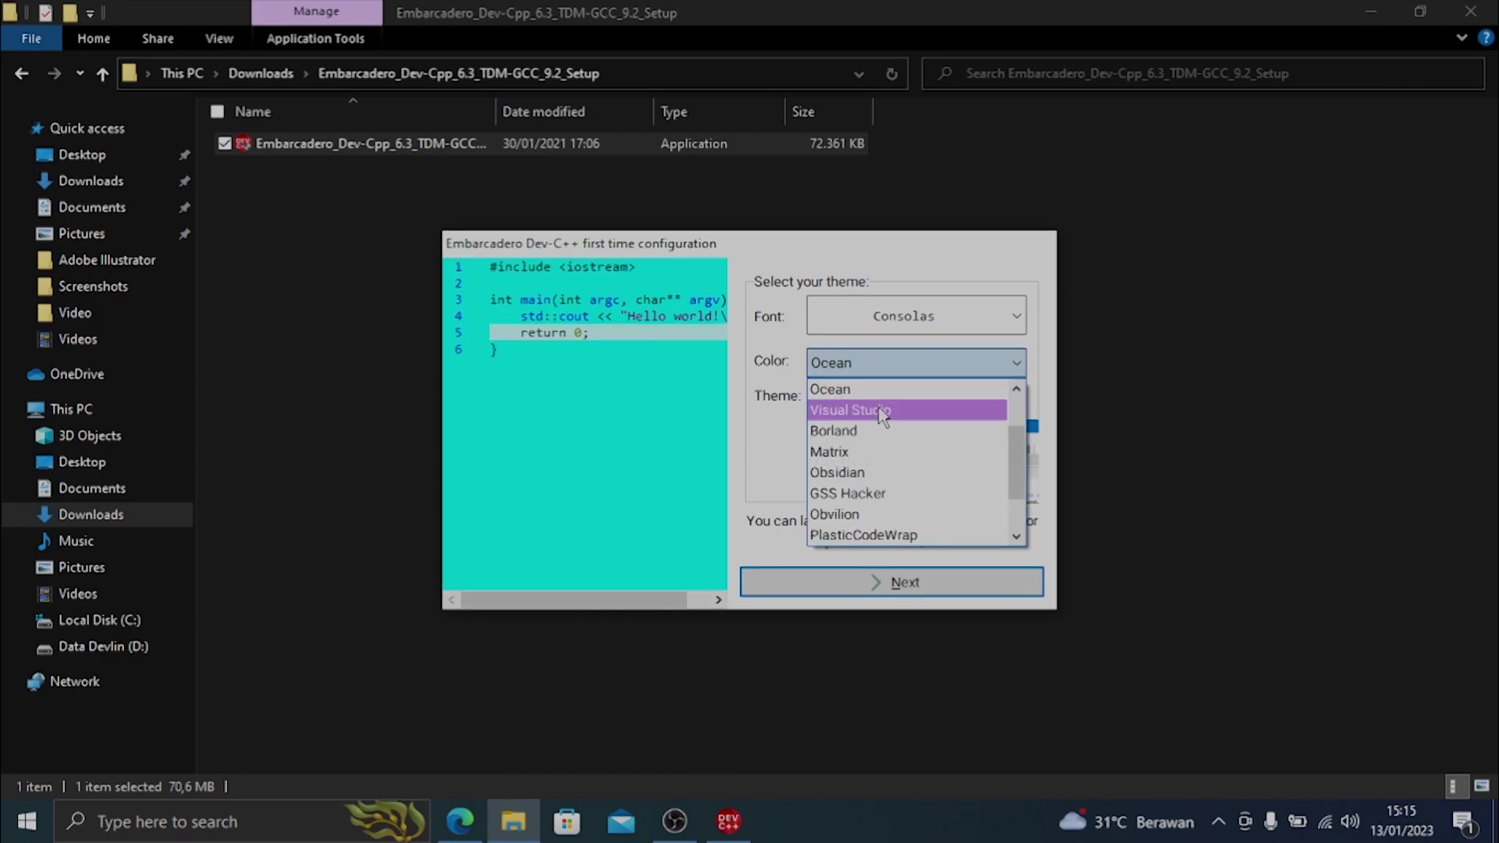
left_click(876, 431)
Set the editor color scheme to Classic.
left_click(883, 362)
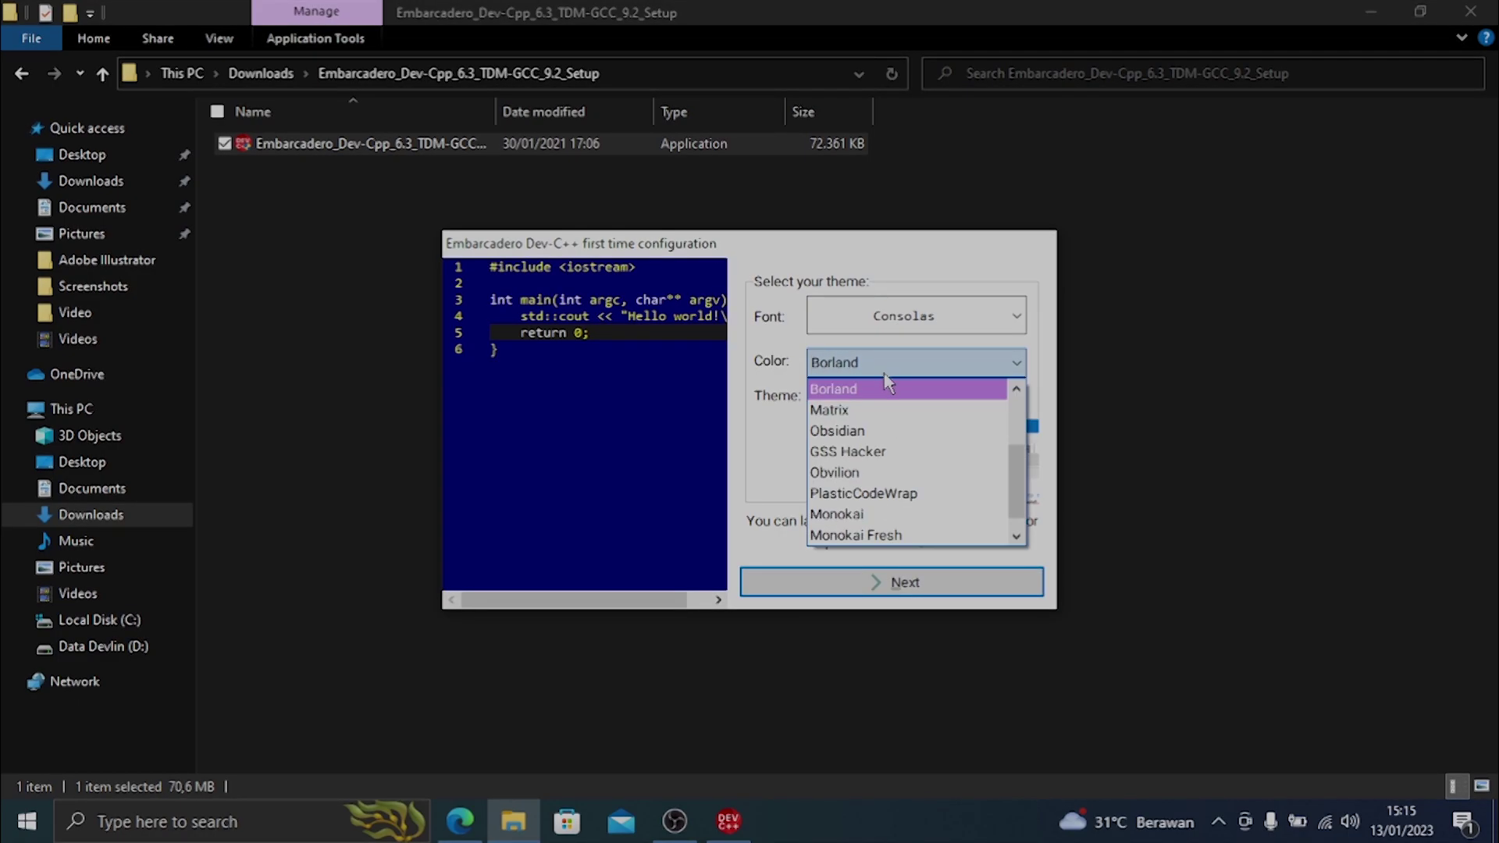
scroll(882, 425, "up", 2)
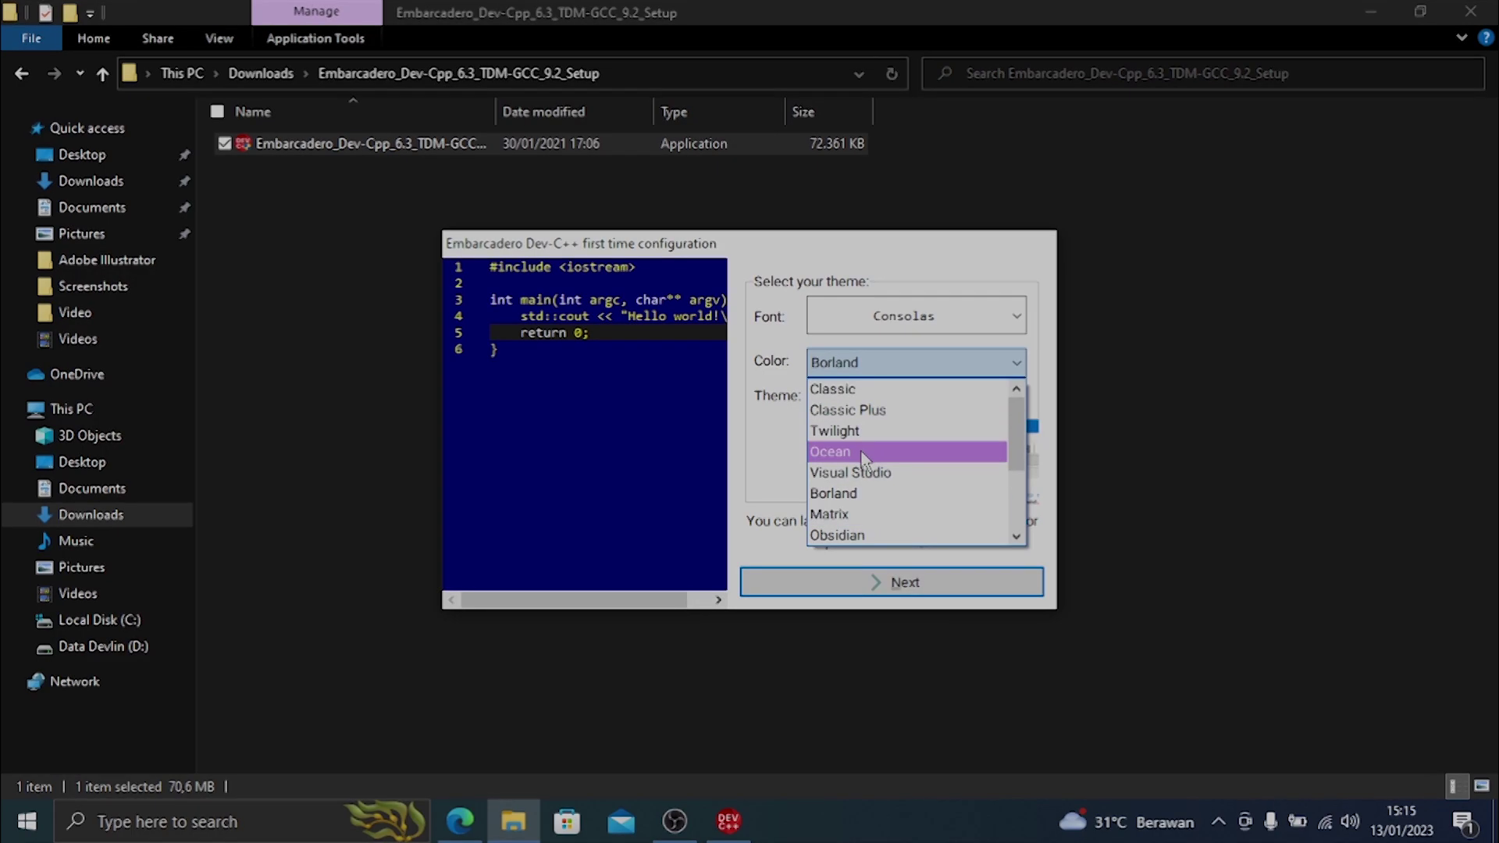
left_click(859, 389)
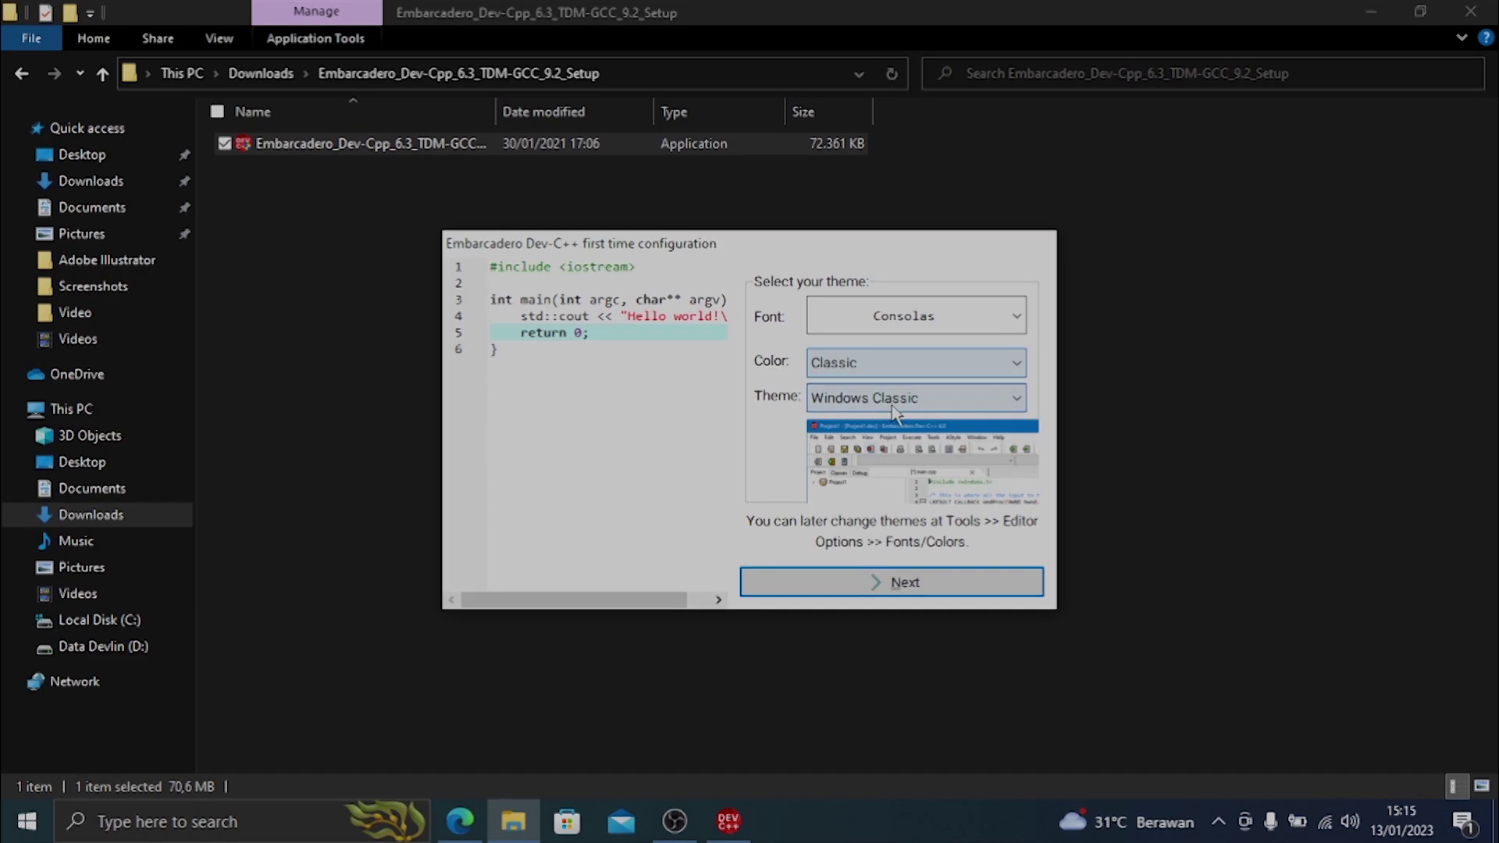
left_click(902, 364)
left_click(896, 368)
Try the Windows 10 and Black Pearl interface themes.
left_click(904, 400)
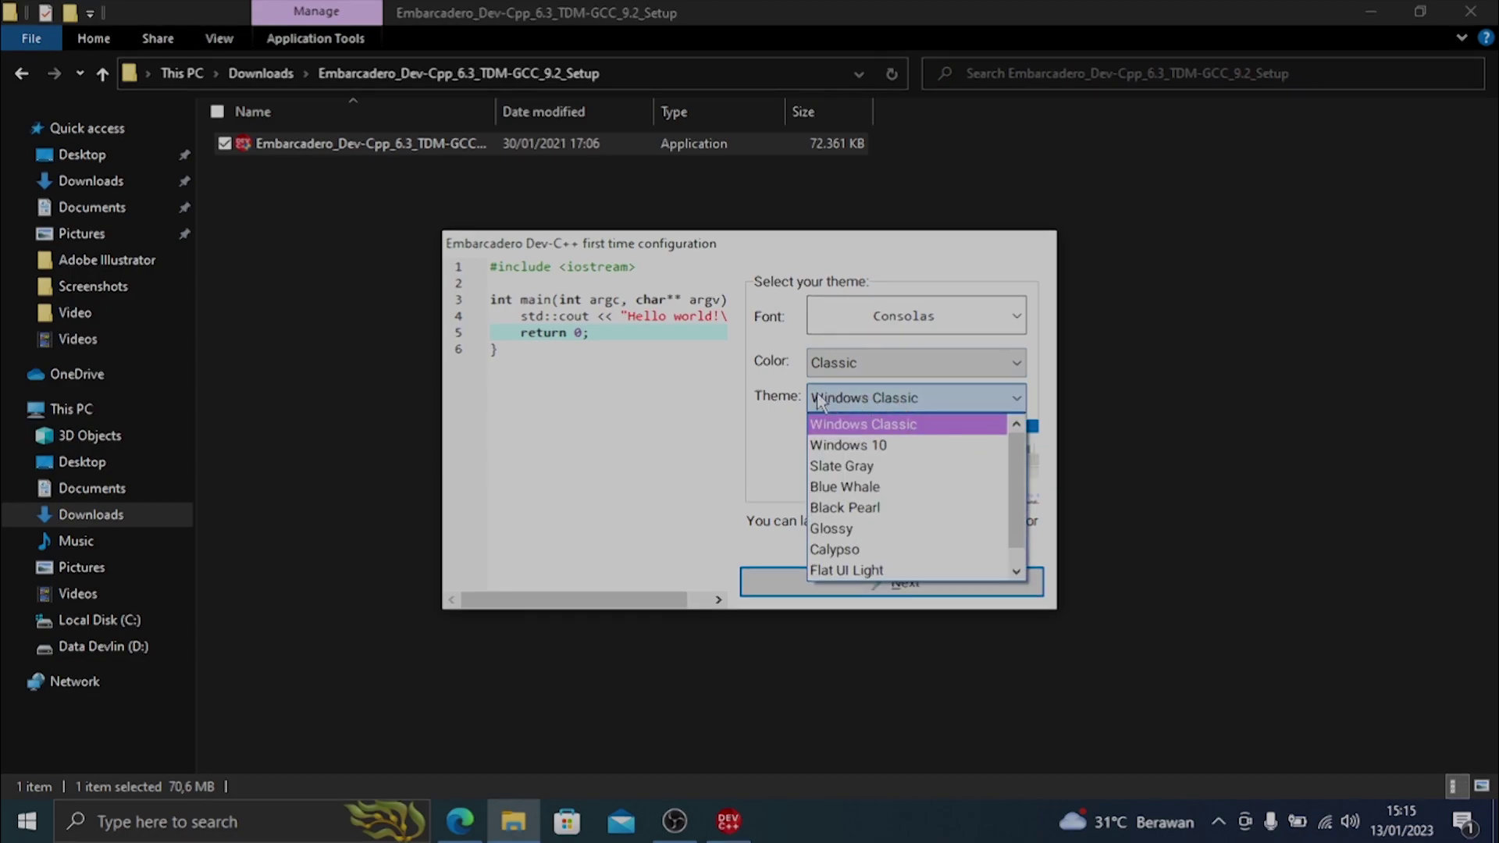
left_click(847, 444)
left_click(875, 404)
left_click(877, 479)
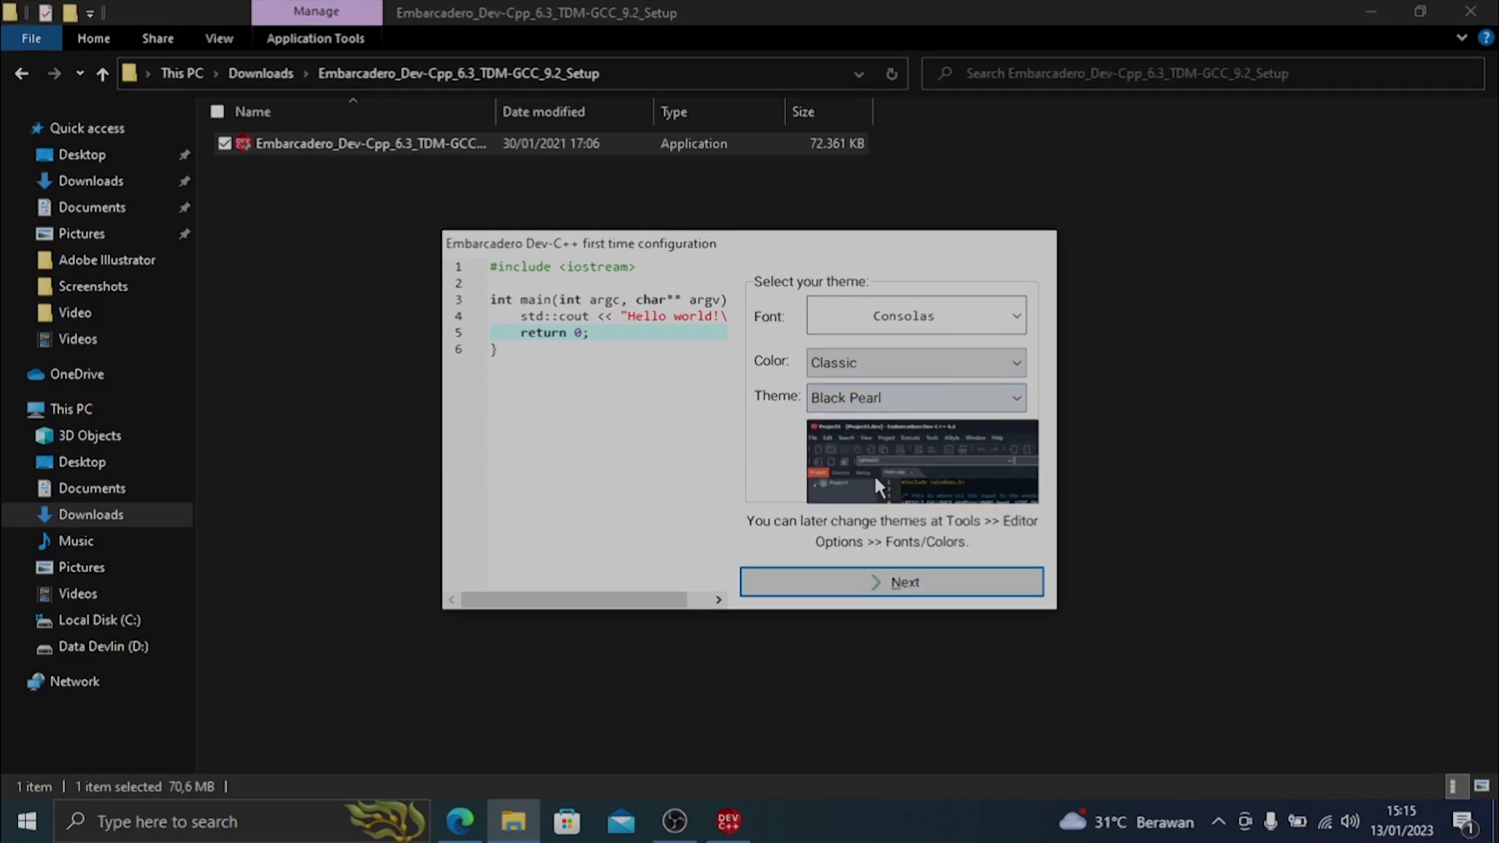
Set the interface theme to Windows Classic and complete the first-time configuration.
left_click(980, 400)
scroll(896, 471, "up", 1)
left_click(835, 432)
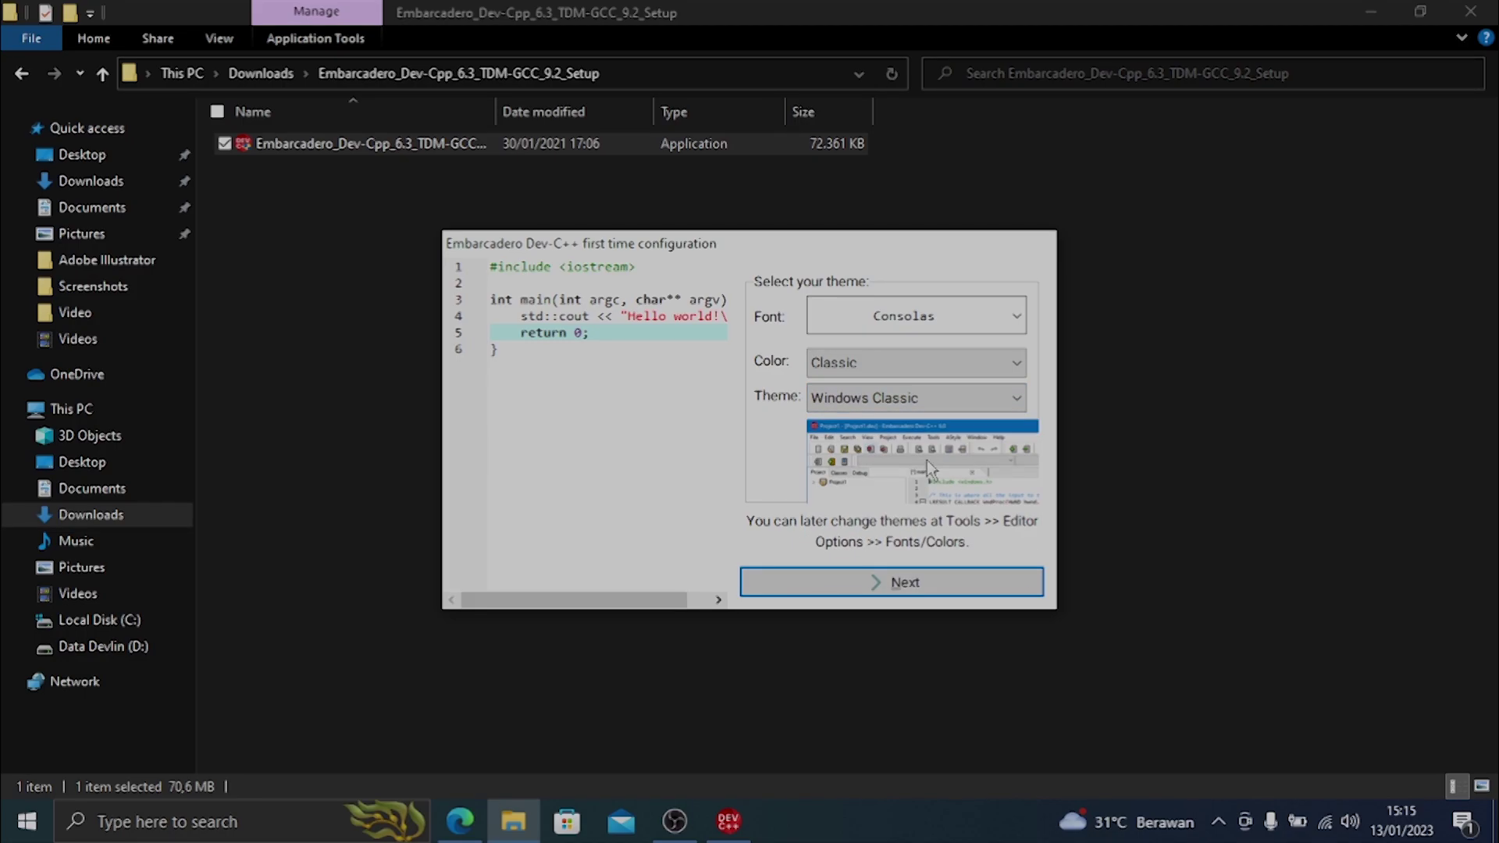
left_click(855, 582)
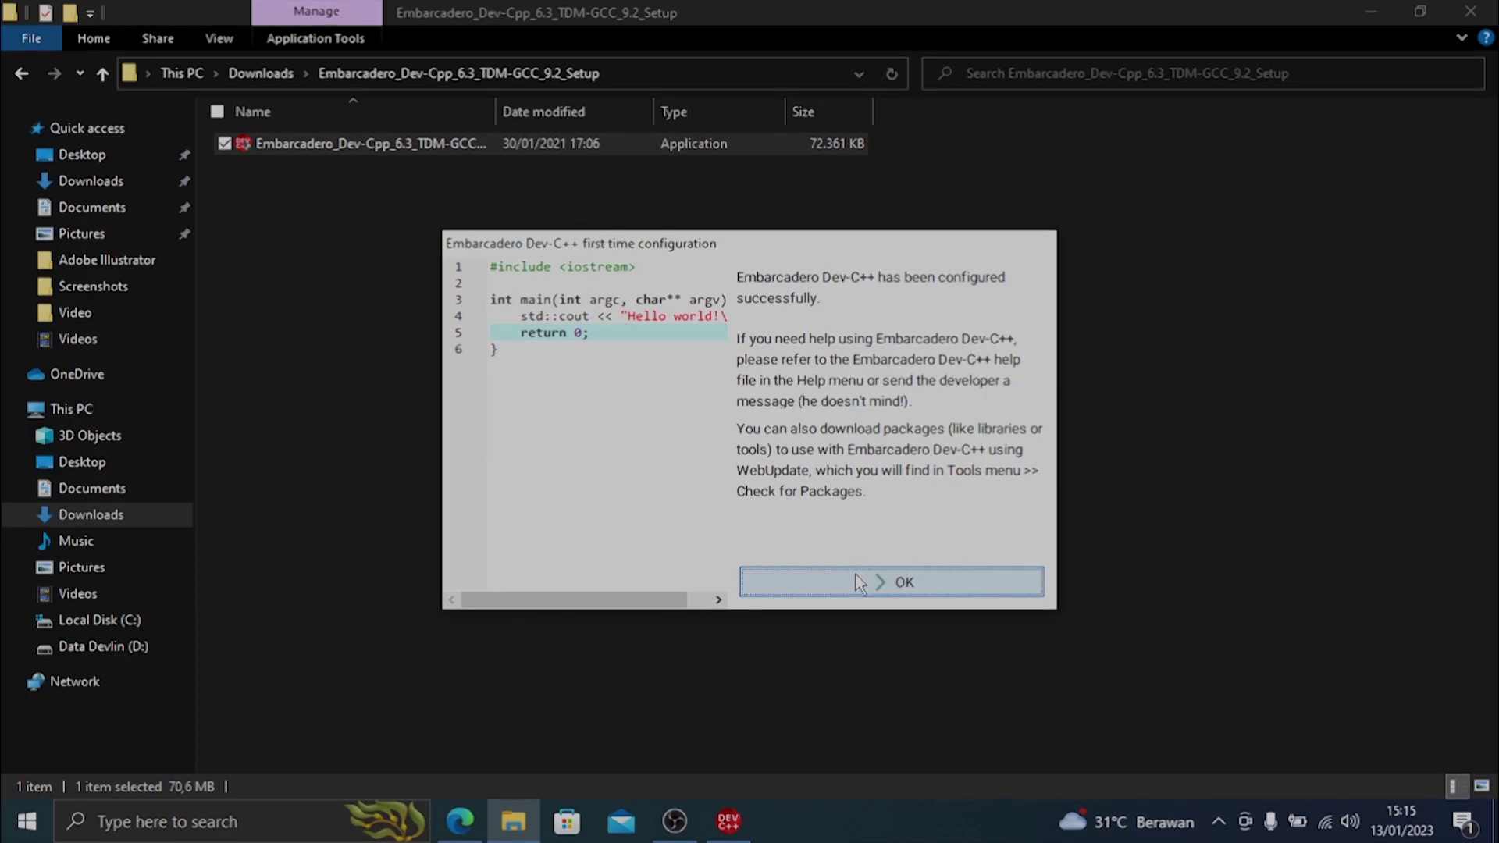
left_click(865, 584)
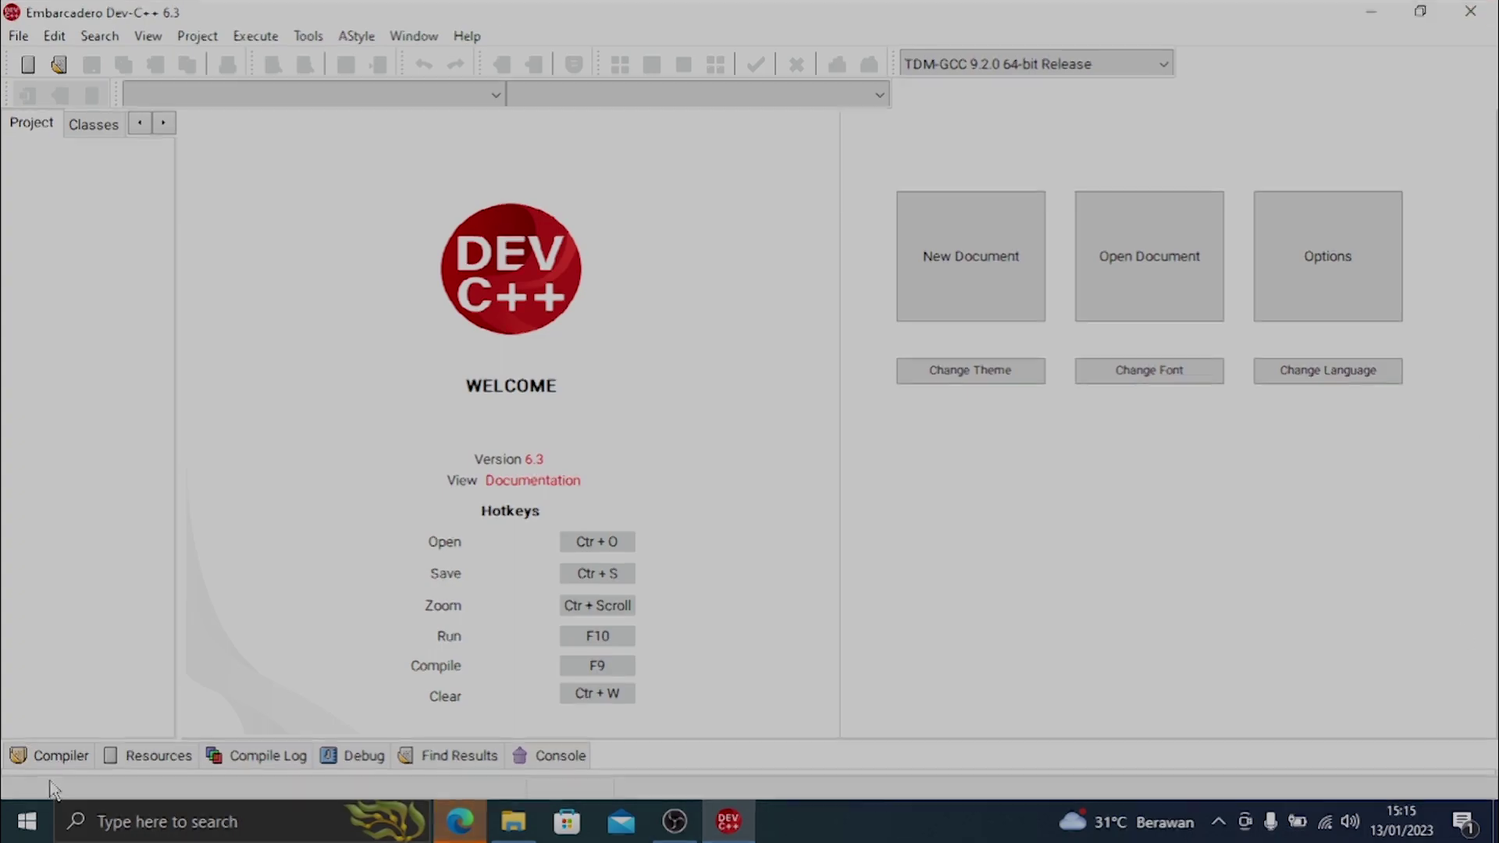
Create a new document and enter #include <stdio.h> as its first line, followed by a new line.
left_click(960, 288)
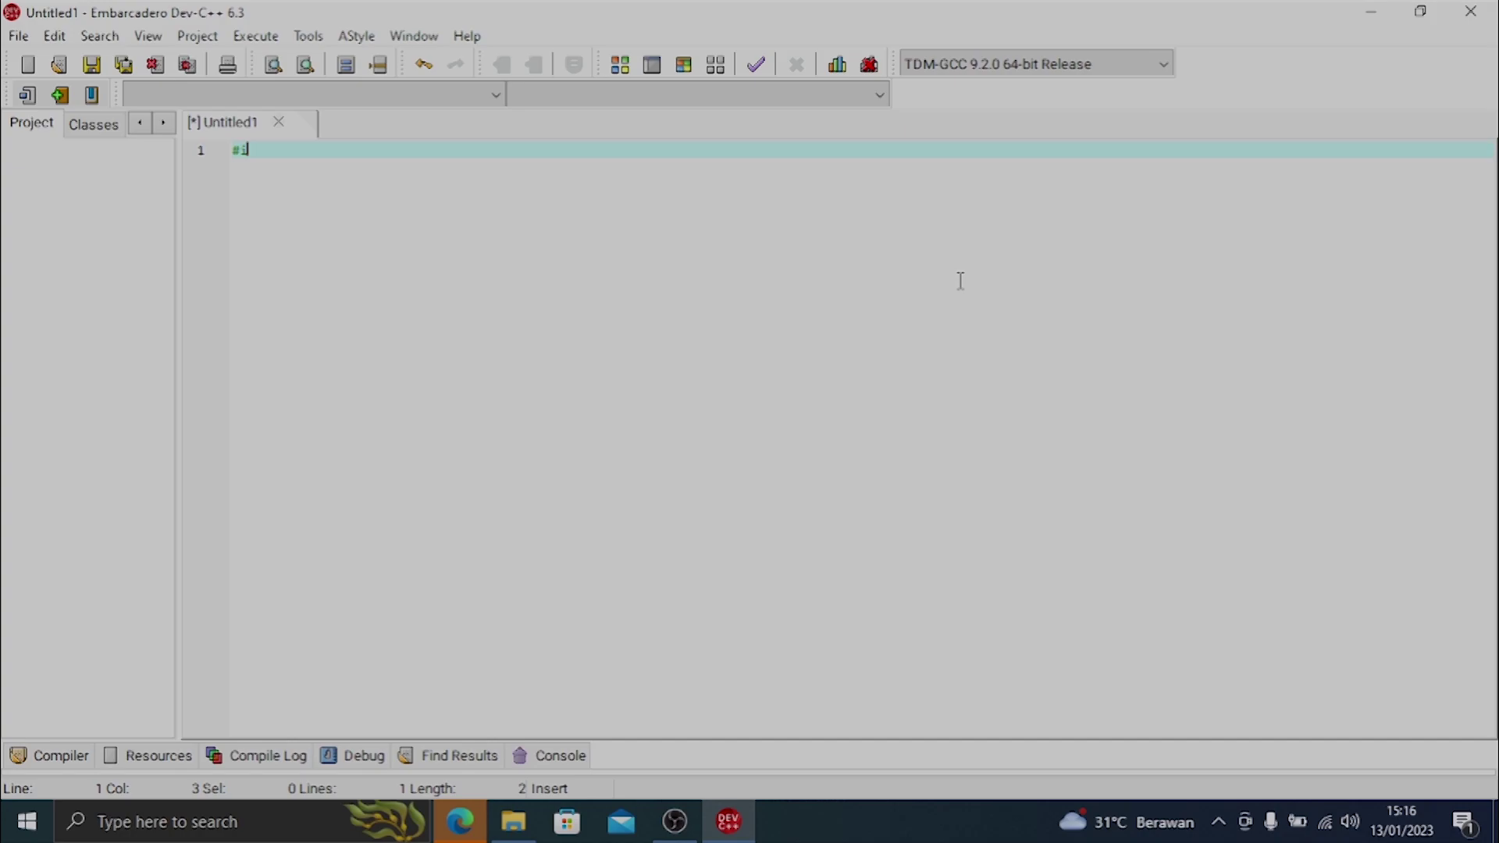
type("clude <stdio.h>")
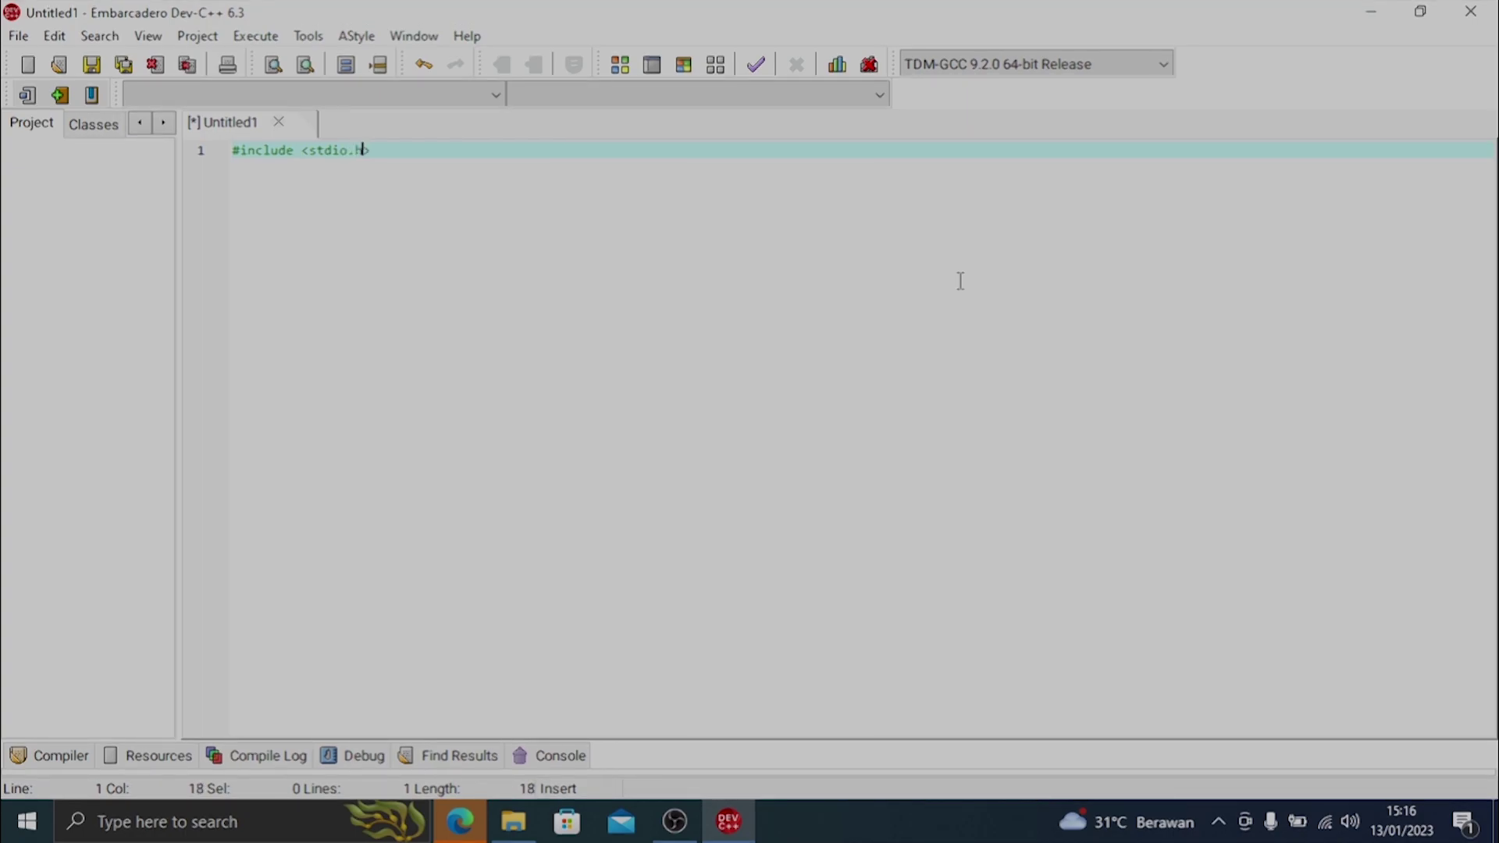
key("Return")
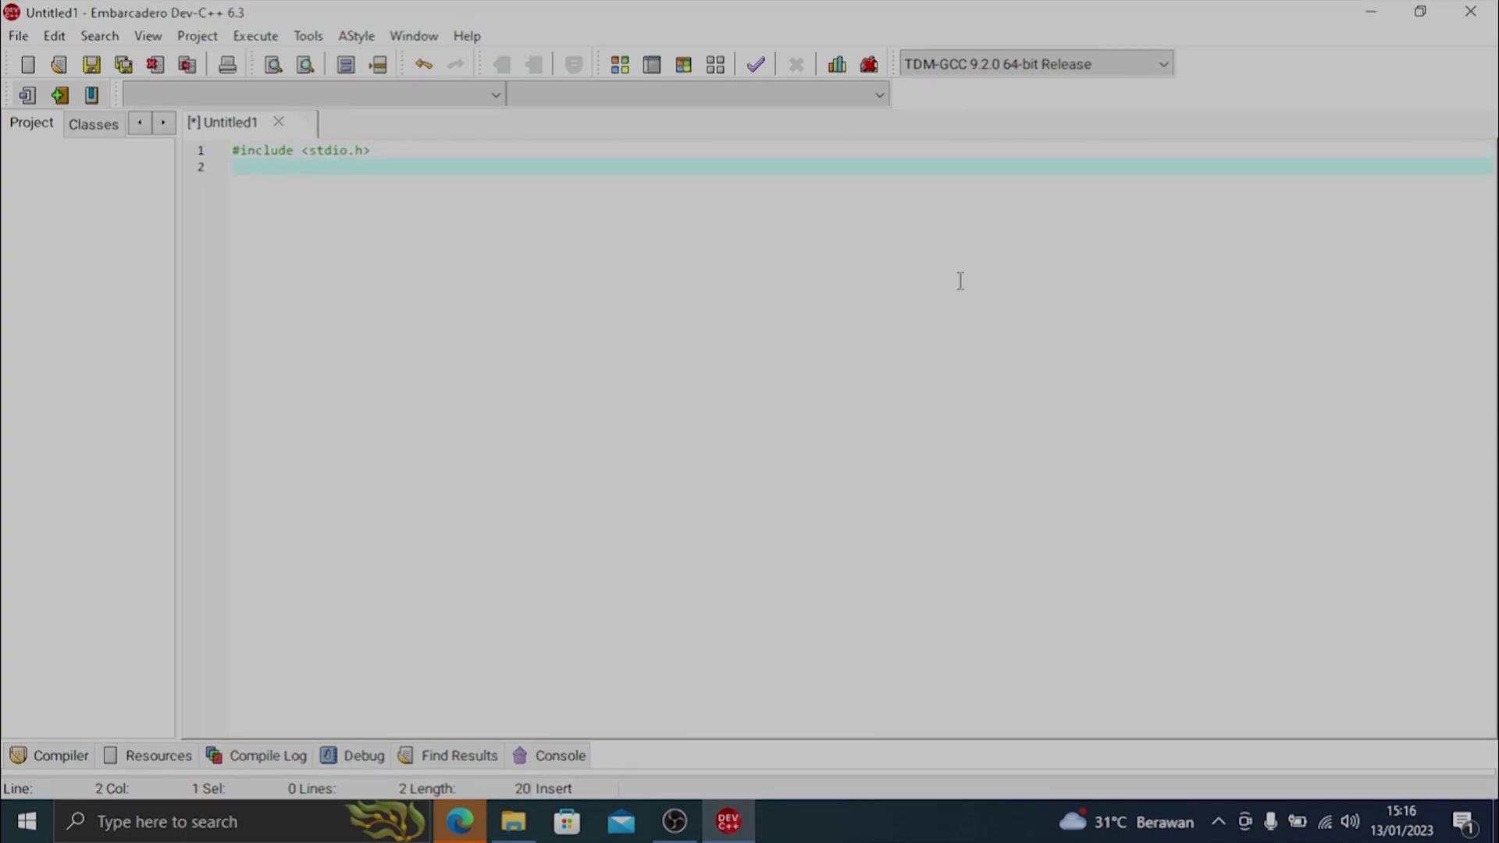